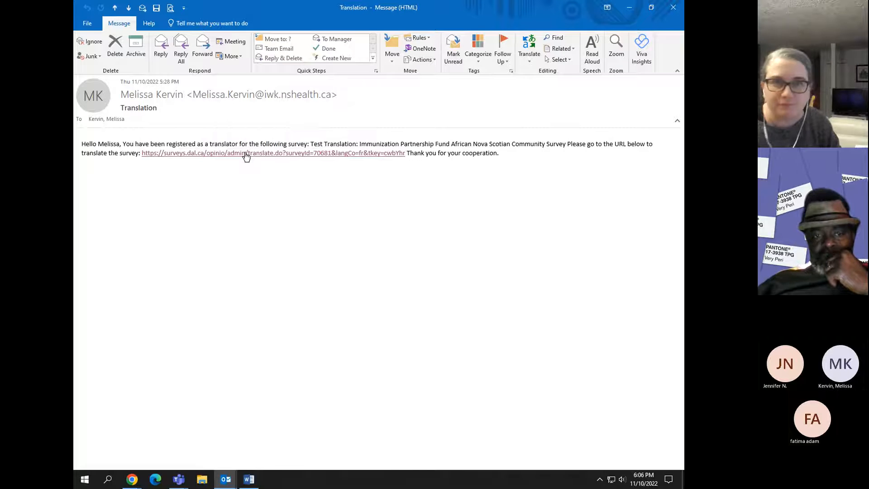
# Open the survey translation page from the link in the e-mail and check the French Community Survey document in Word
pyautogui.click(246, 154)
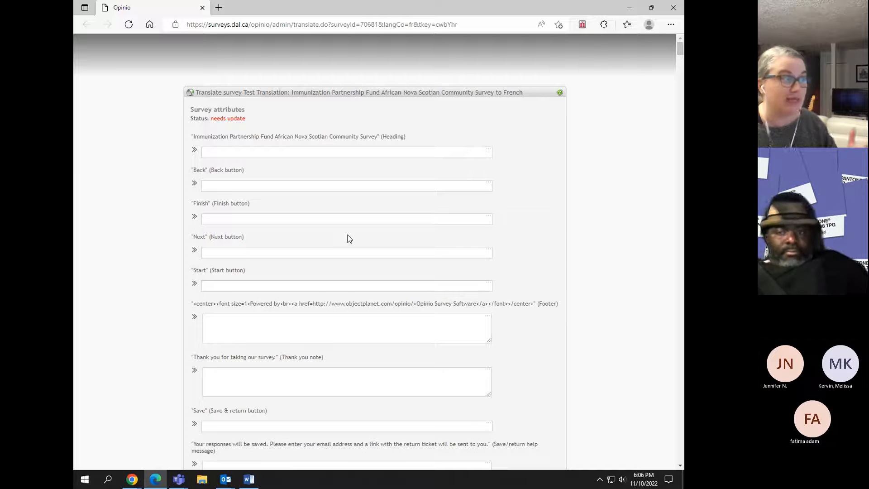
pyautogui.click(250, 479)
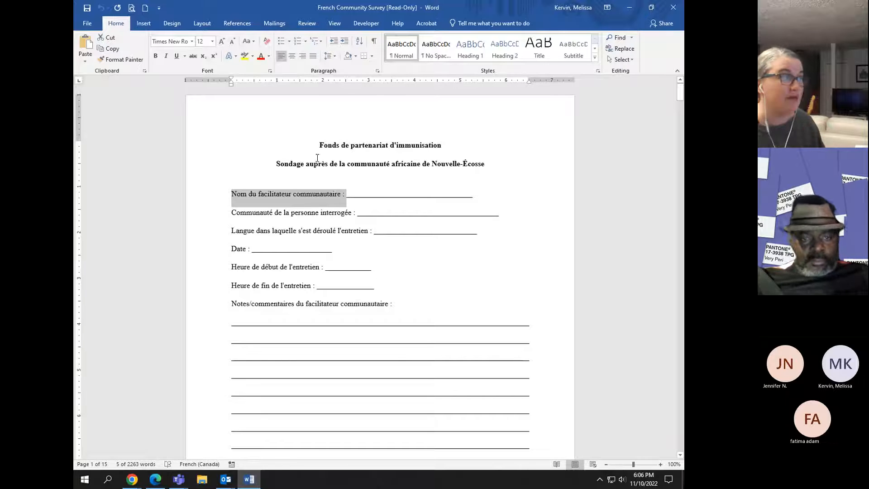
pyautogui.click(628, 8)
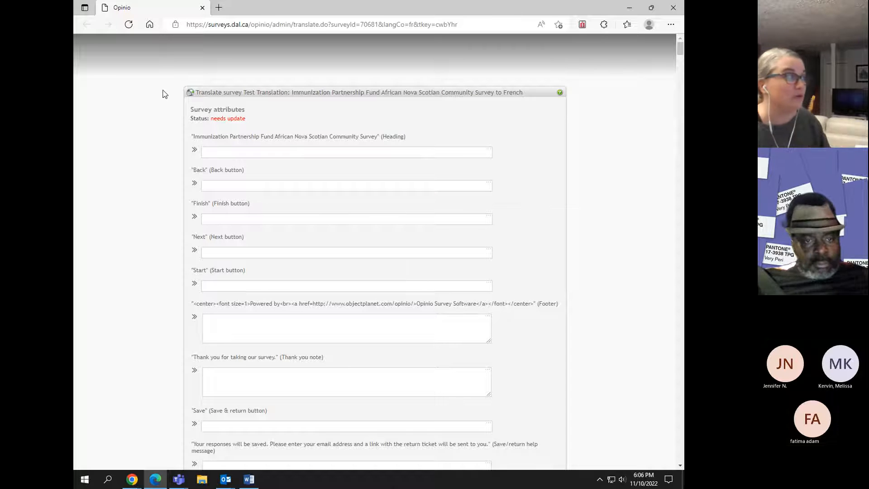
# Copy the French title "Fonds de partenariat d'immunisation Sondage auprès de la communauté africaine de Nouvelle-Écosse" from the Word document into the survey's Heading translation
pyautogui.tripleClick(225, 135)
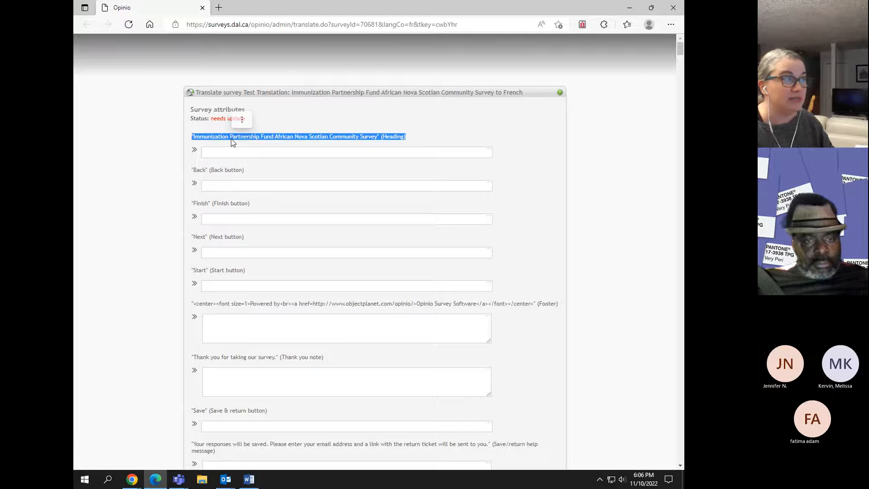
pyautogui.click(195, 141)
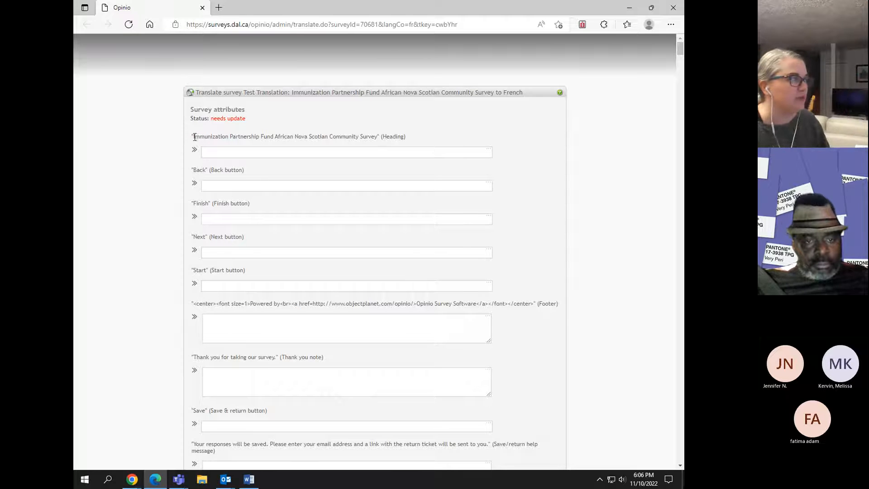
pyautogui.moveTo(193, 136); pyautogui.dragTo(378, 136)
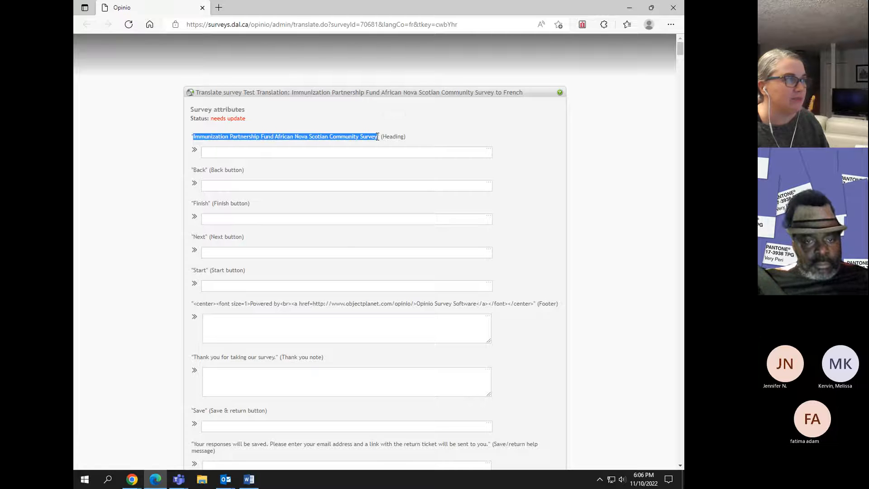
pyautogui.click(249, 479)
pyautogui.moveTo(319, 144); pyautogui.dragTo(482, 154)
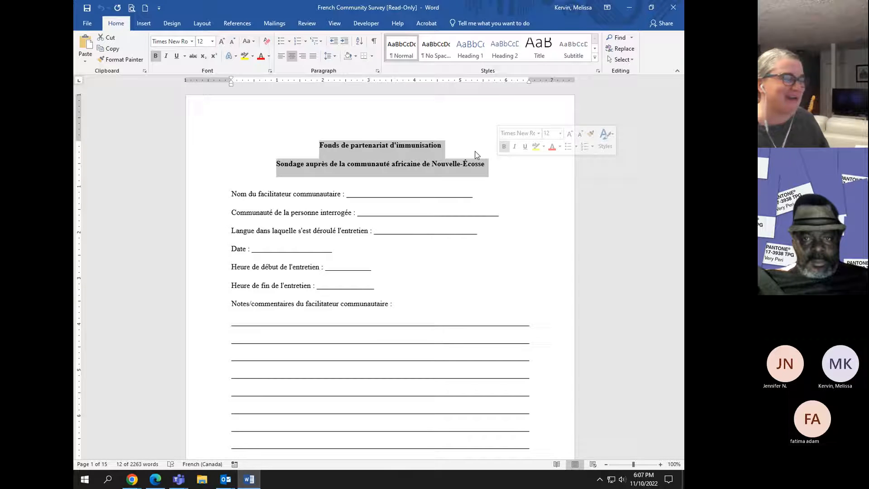
pyautogui.rightClick(367, 151)
pyautogui.click(378, 168)
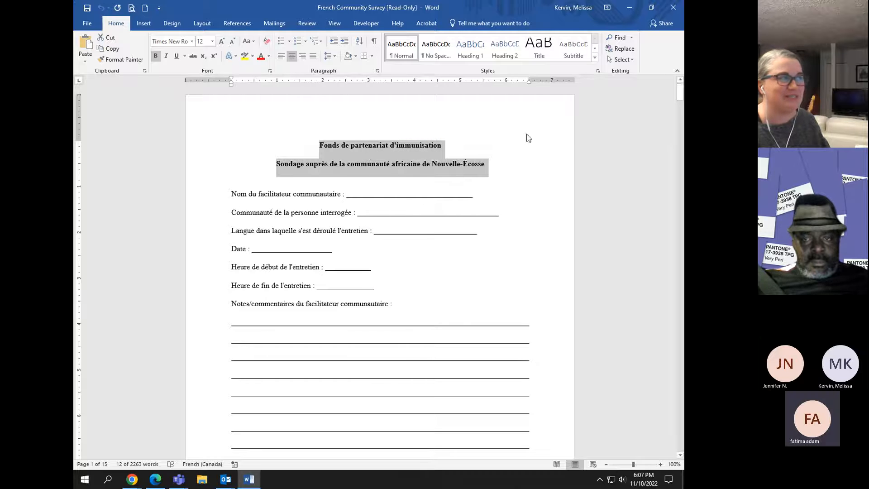
pyautogui.click(628, 7)
pyautogui.click(248, 153)
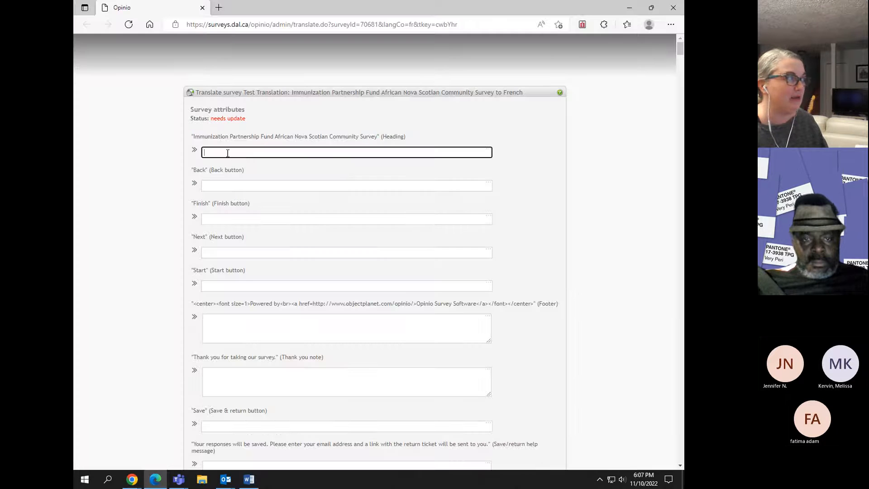
pyautogui.hotkey('ctrl', 'v')
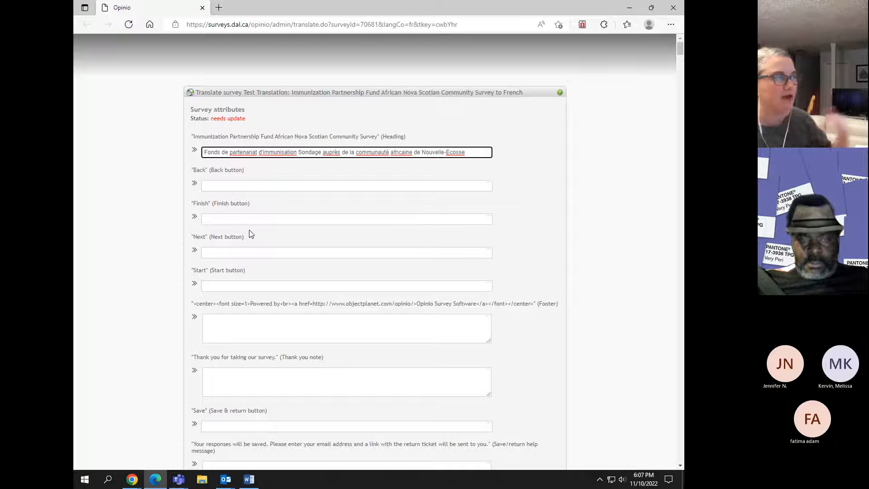
# Look through the remaining survey attribute texts, then save the Survey attributes translations and return to the translation page
pyautogui.doubleClick(199, 170)
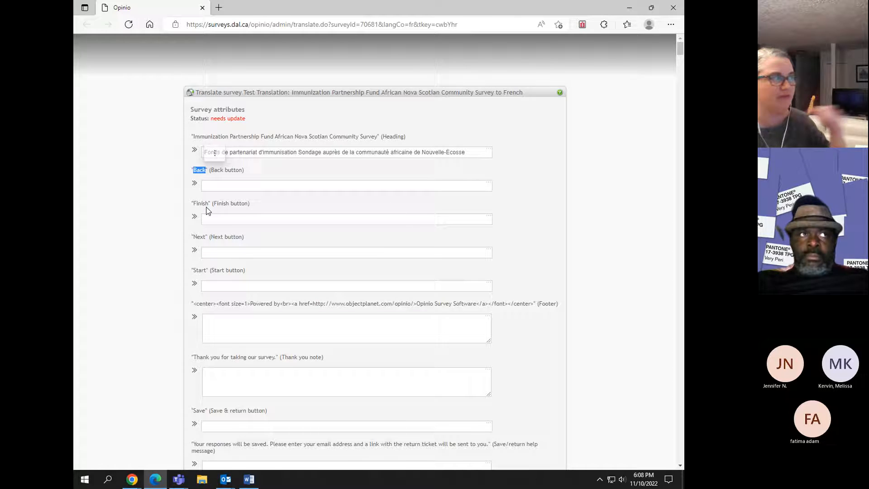
pyautogui.scroll(-3, 231, 225)
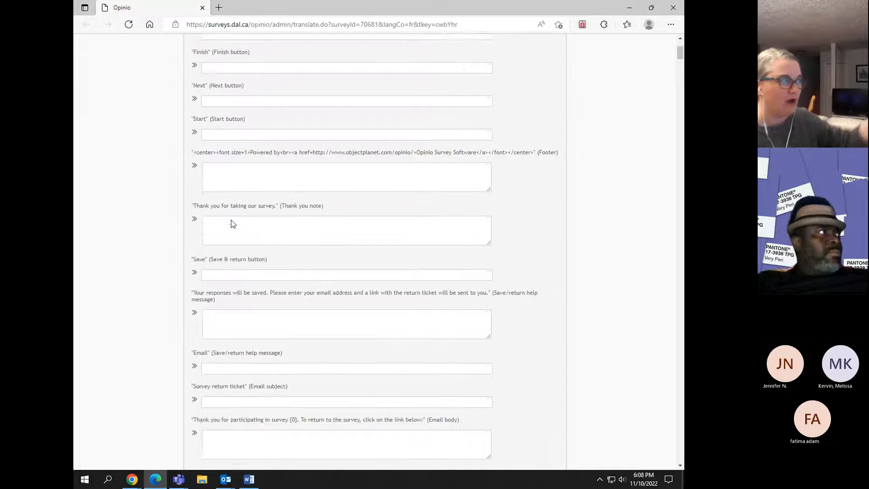
pyautogui.scroll(-5, 233, 231)
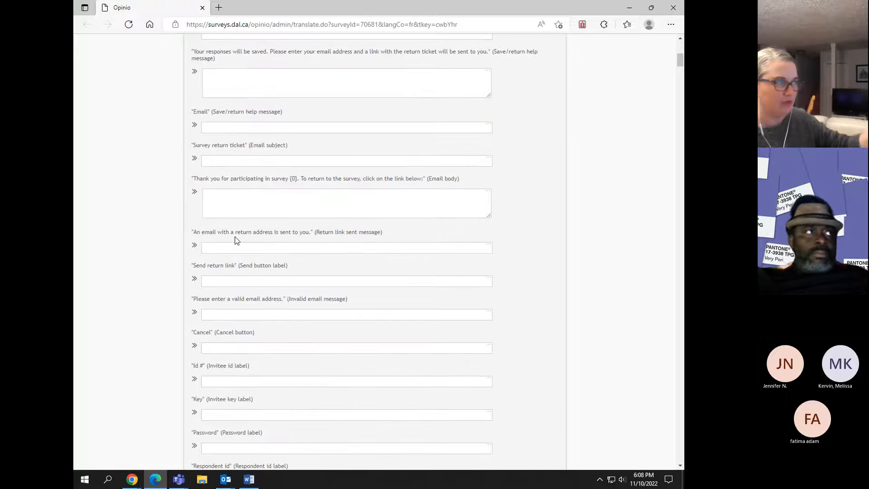
pyautogui.scroll(-1, 235, 240)
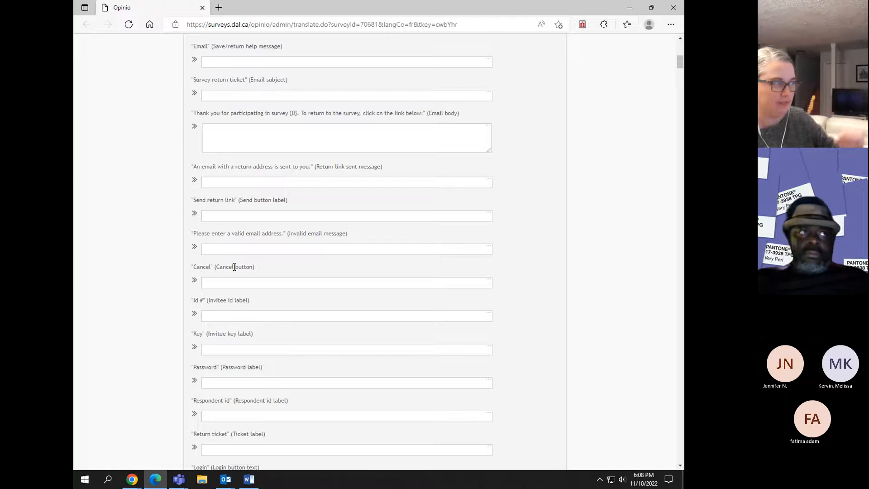
pyautogui.scroll(-8, 234, 266)
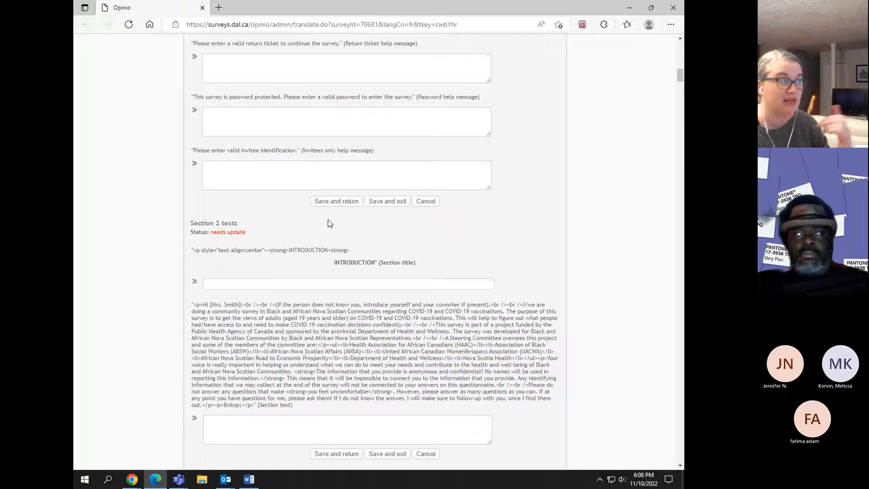
pyautogui.click(325, 206)
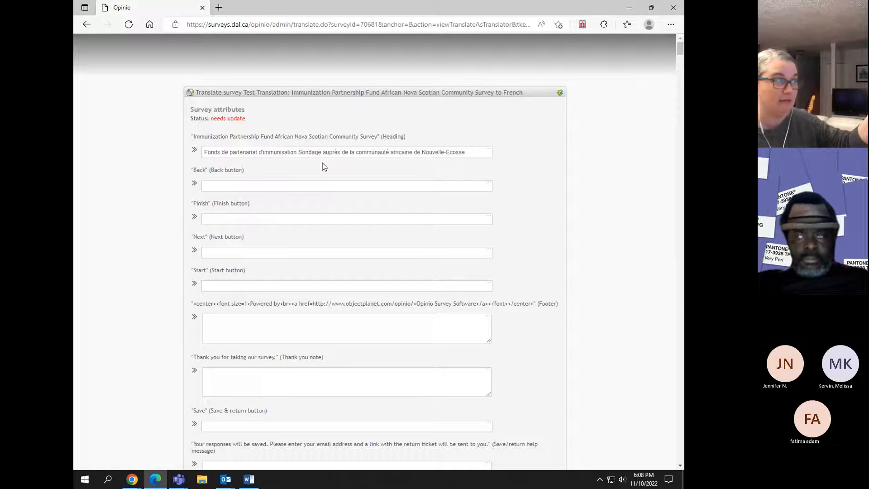
# Copy the heading "PRÉSENTATIONS" from the French Word document into the Section 2 title translation
pyautogui.scroll(-20, 317, 223)
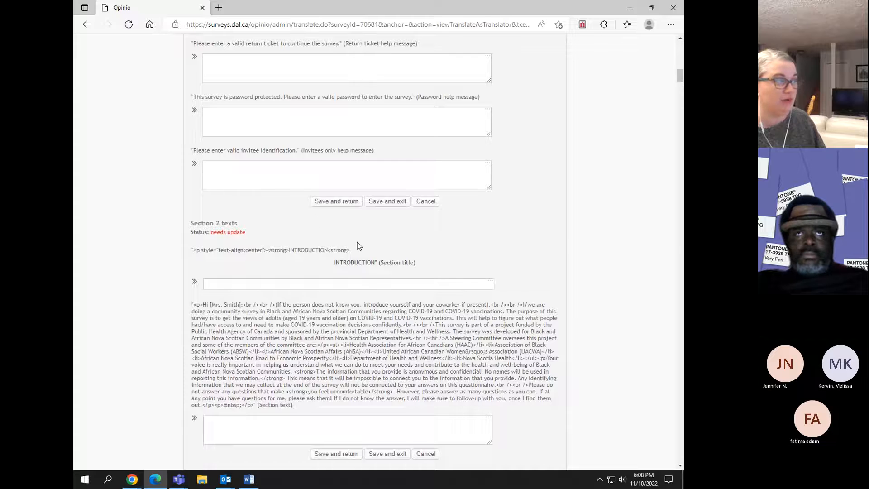
pyautogui.scroll(-3, 284, 217)
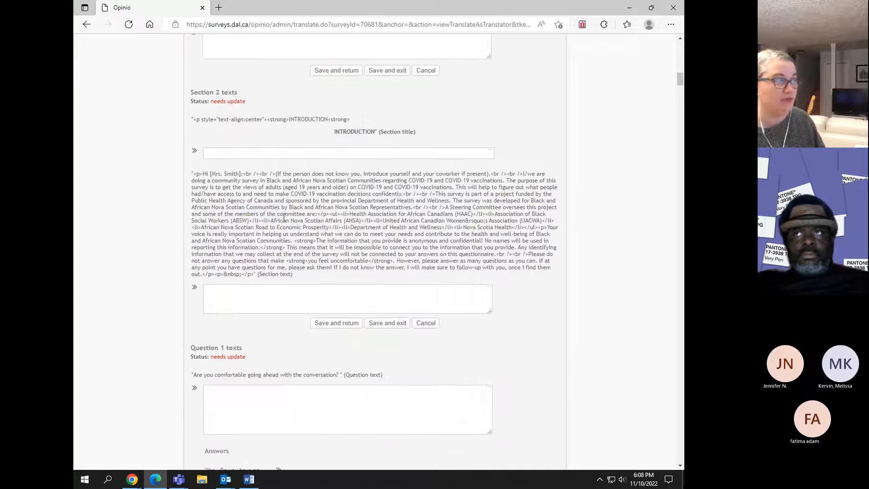
pyautogui.click(232, 158)
pyautogui.moveTo(248, 483)
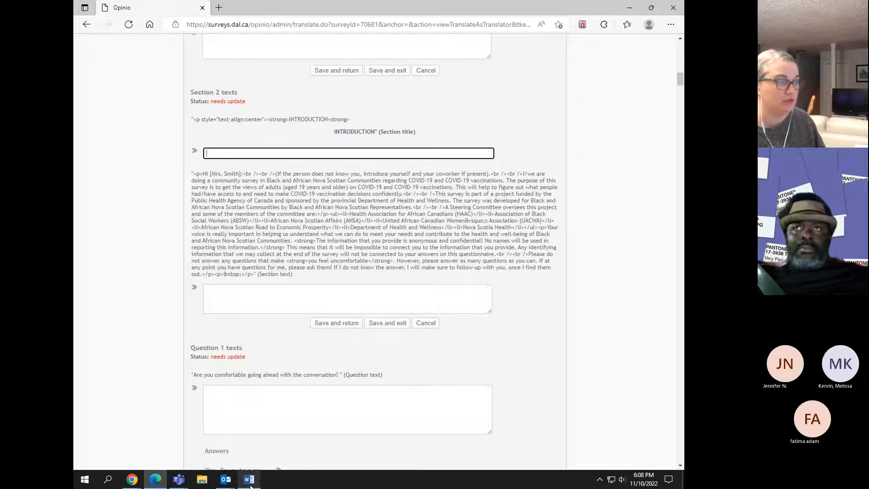
pyautogui.click(249, 483)
pyautogui.scroll(-5, 368, 290)
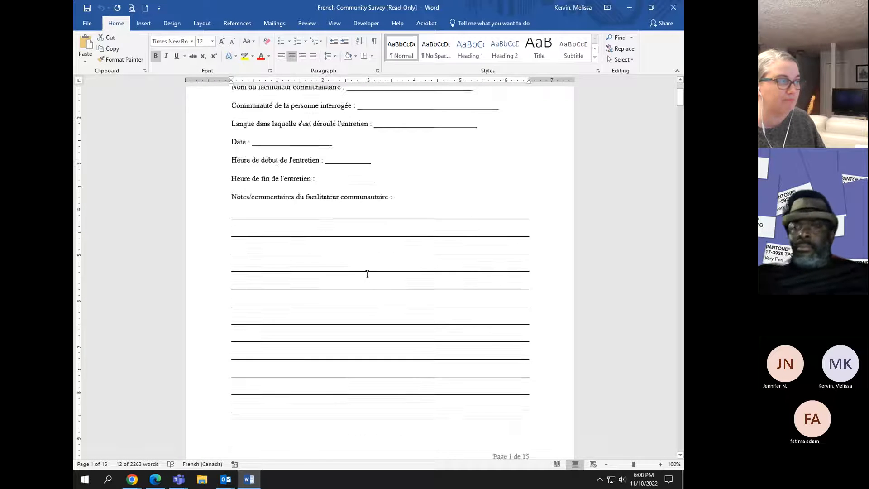
pyautogui.scroll(-5, 367, 273)
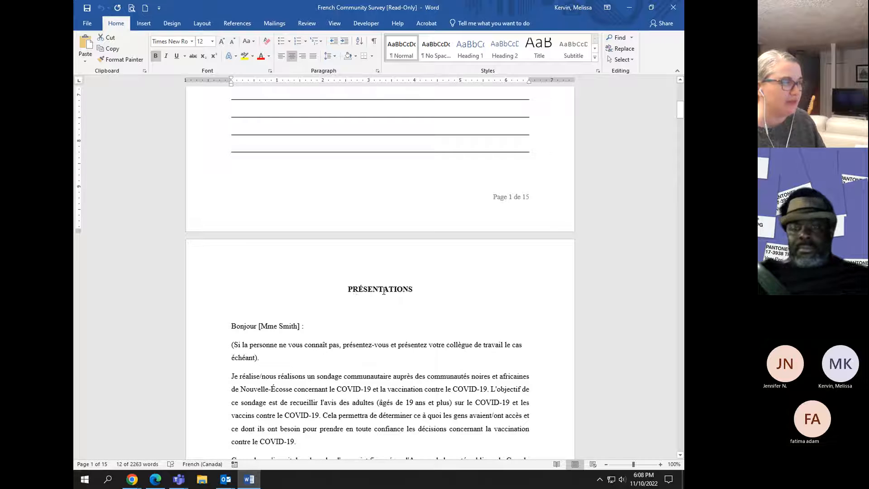
pyautogui.doubleClick(361, 288)
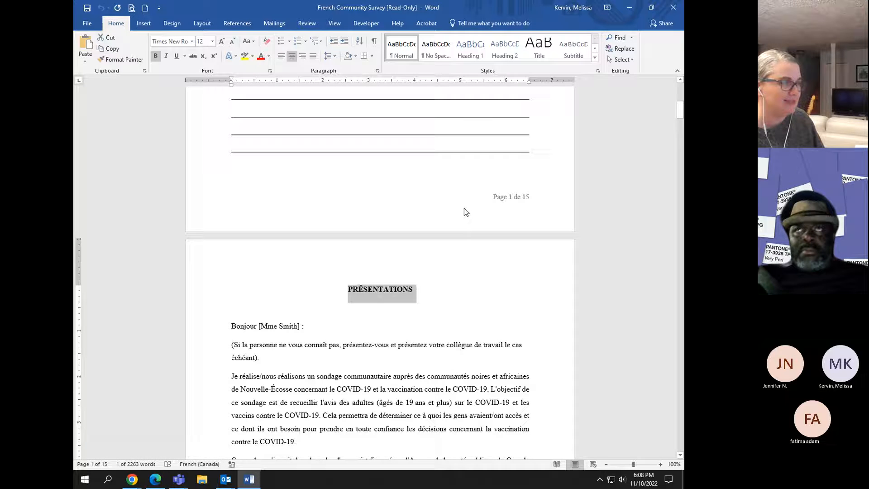
pyautogui.click(629, 7)
pyautogui.click(235, 153)
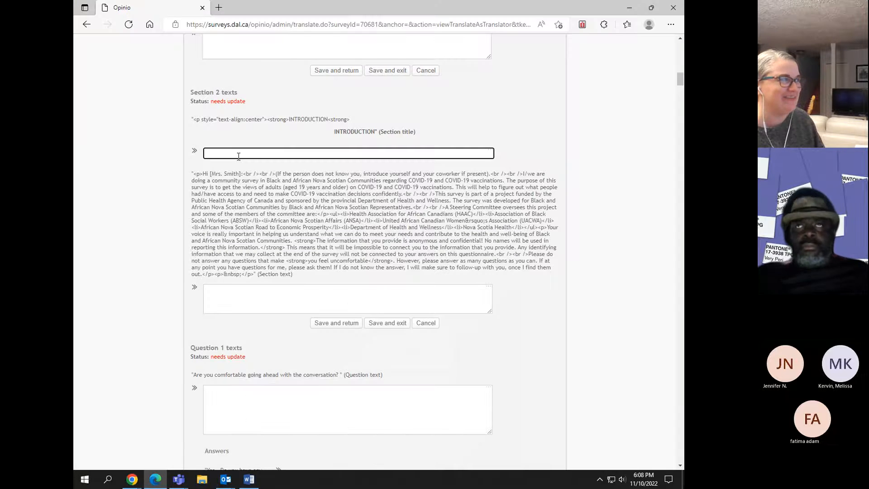
pyautogui.hotkey('ctrl', 'v')
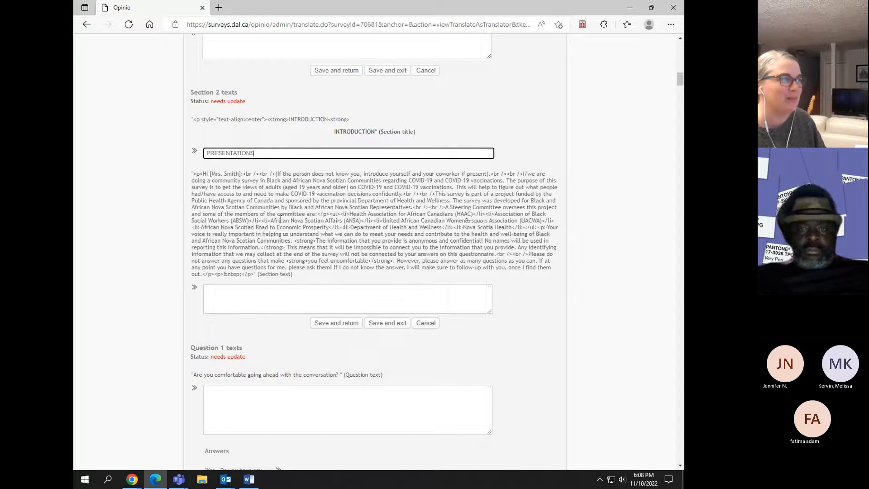
# Copy the full French introduction below the PRÉSENTATIONS heading into the Section 2 text translation, remove the trailing line break, and save the section
pyautogui.click(248, 479)
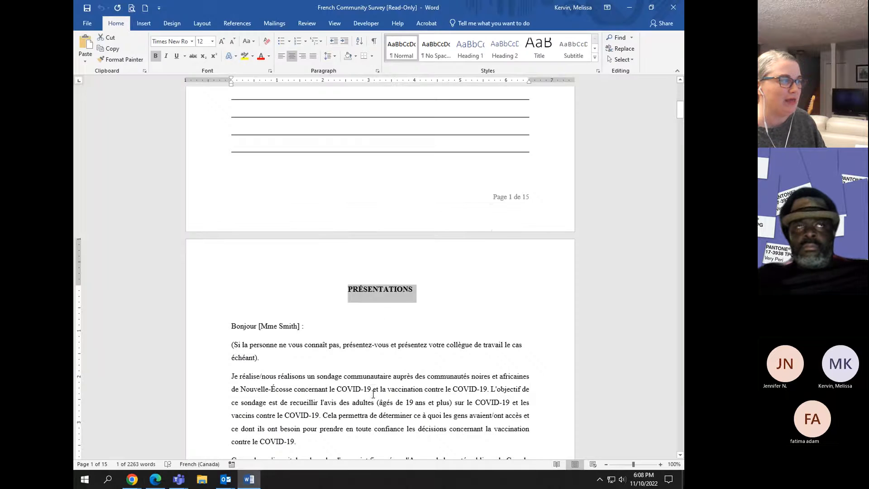
pyautogui.scroll(3, 382, 308)
pyautogui.scroll(-5, 381, 308)
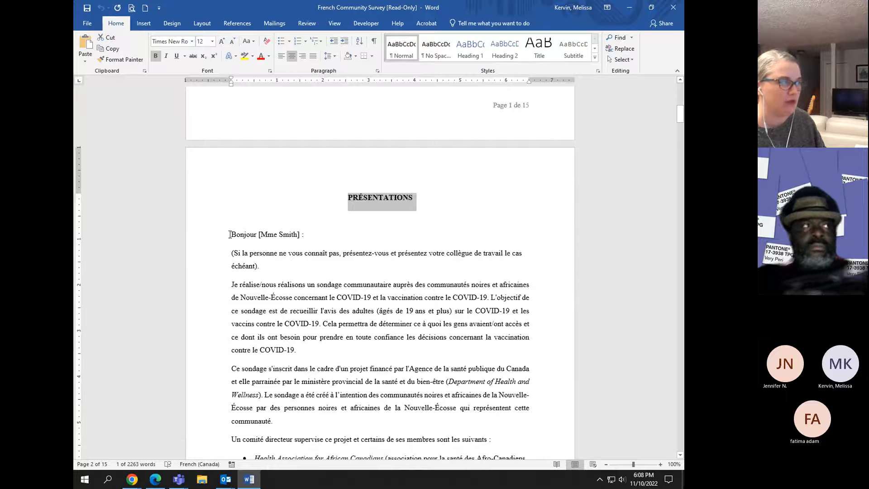
pyautogui.moveTo(229, 234); pyautogui.dragTo(361, 220)
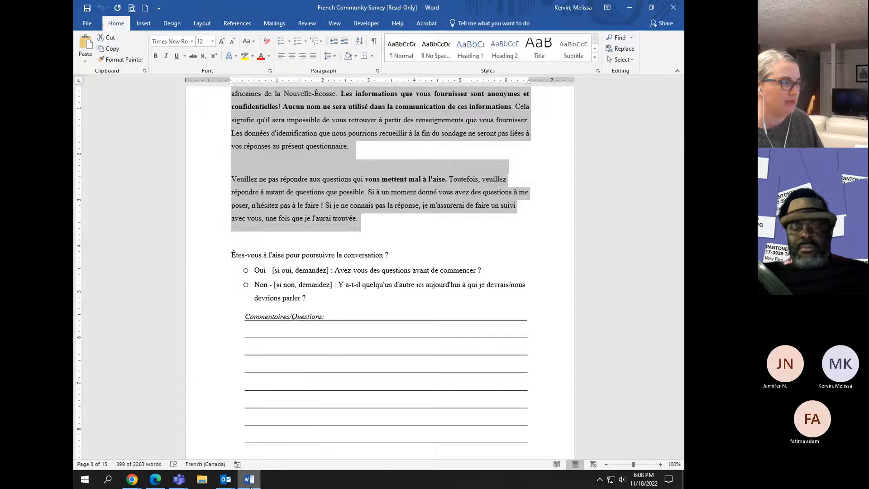
pyautogui.click(156, 479)
pyautogui.click(223, 290)
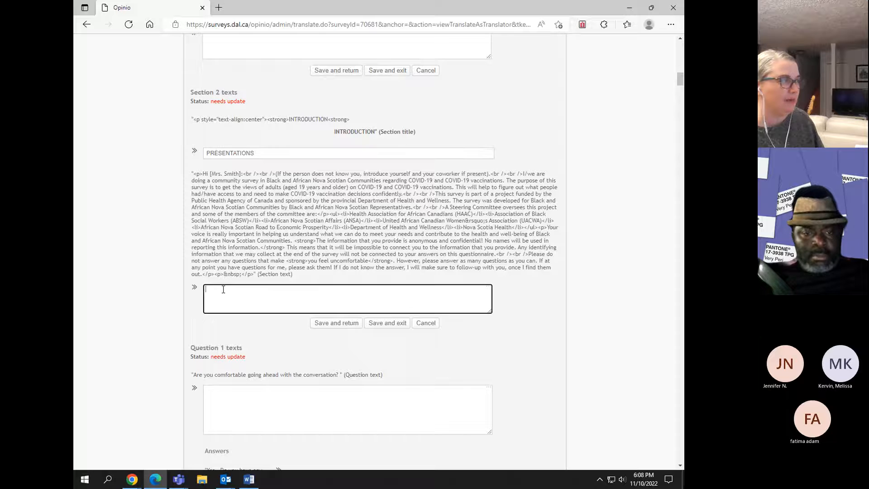
pyautogui.hotkey('ctrl', 'v')
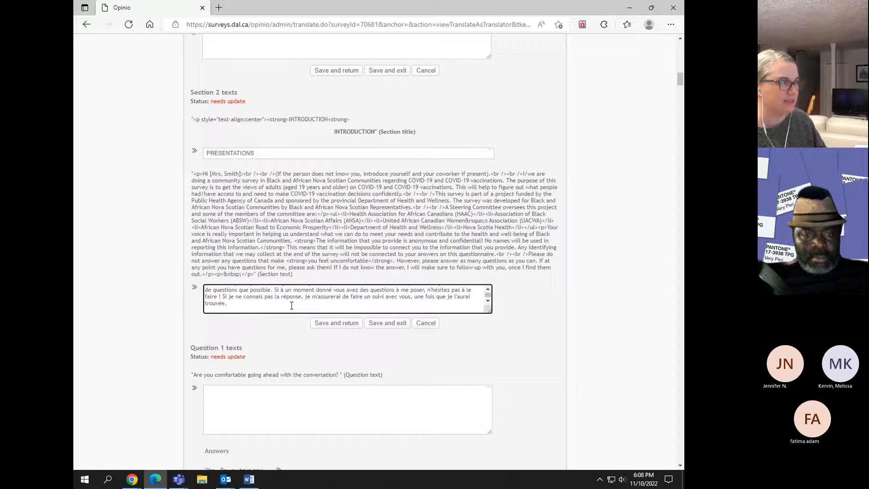
pyautogui.press('BackSpace')
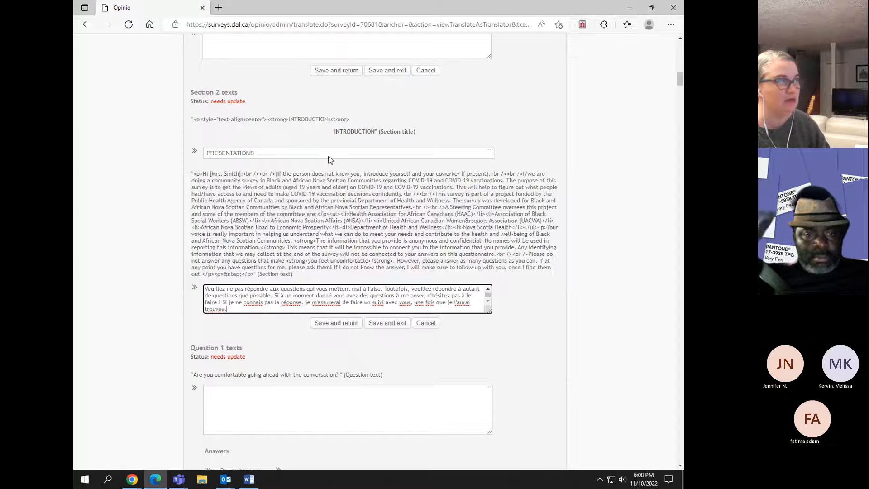
pyautogui.click(332, 324)
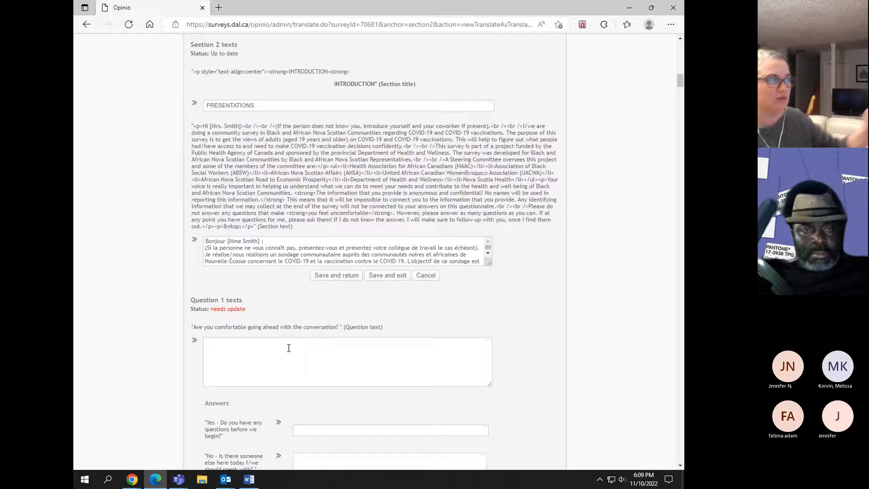
# Examine the update status of Section 2, Question 1 and the following sections, and bring up the French Word document again
pyautogui.scroll(-2, 231, 264)
pyautogui.moveTo(211, 236); pyautogui.dragTo(250, 247)
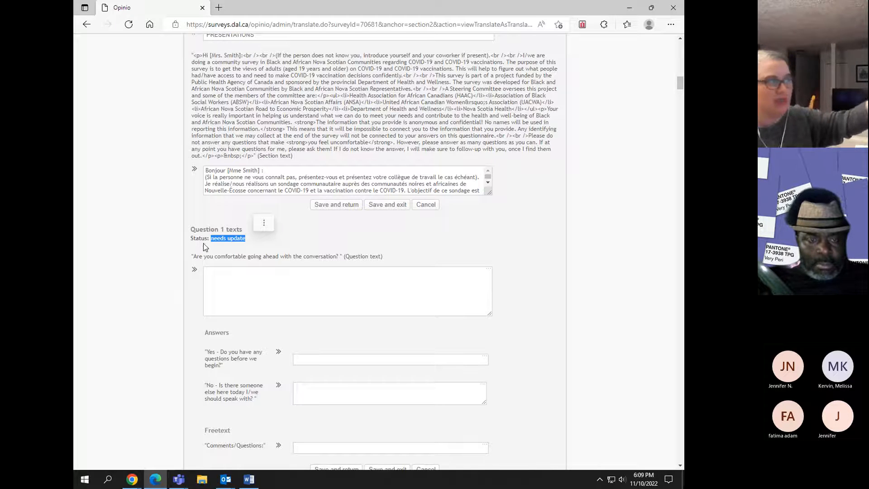
pyautogui.scroll(-5, 208, 242)
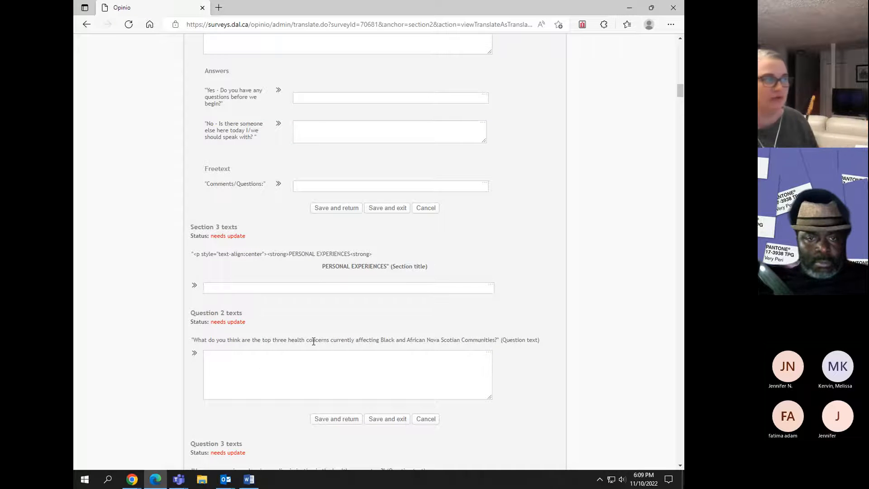
pyautogui.scroll(5, 312, 337)
pyautogui.scroll(8, 313, 333)
pyautogui.scroll(-5, 312, 324)
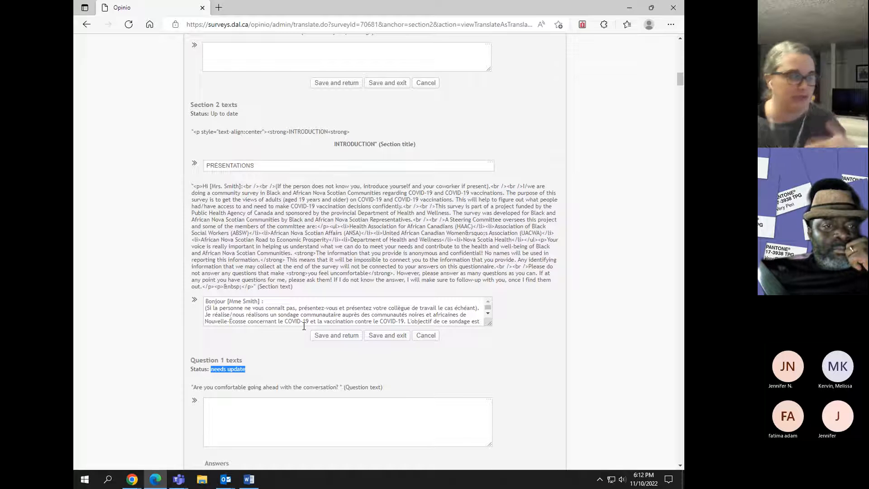
pyautogui.click(249, 480)
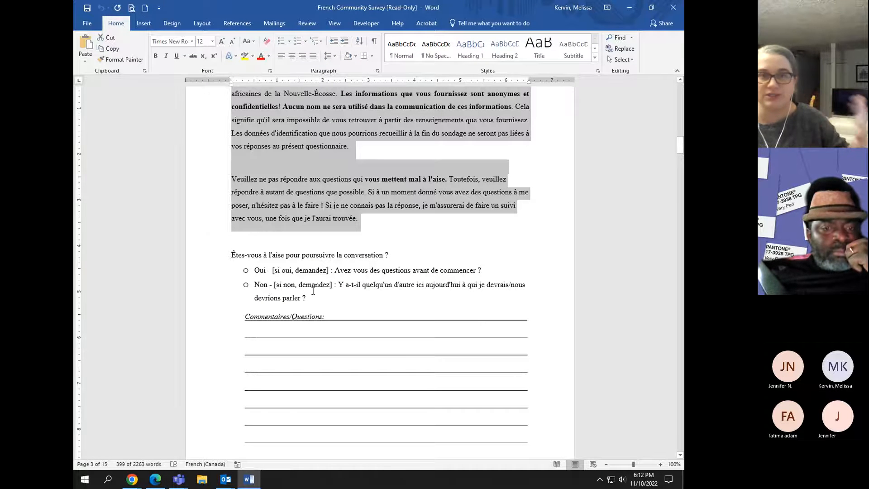
pyautogui.scroll(2, 393, 304)
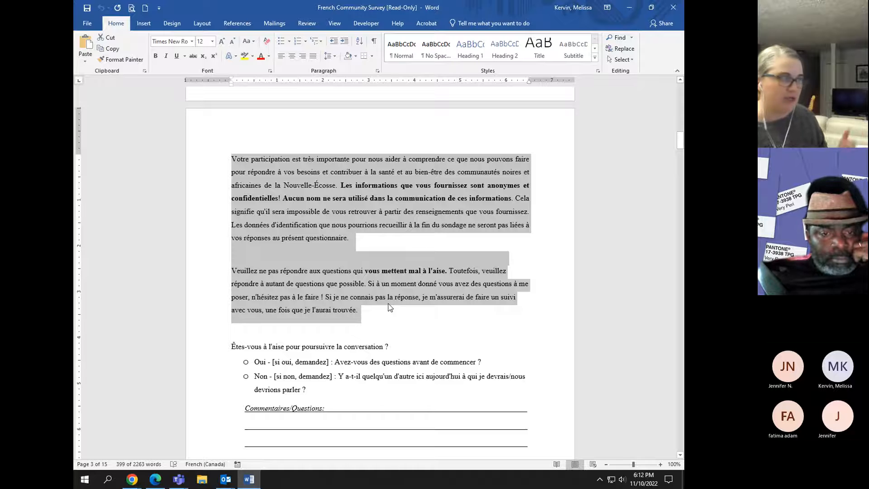
pyautogui.rightClick(369, 200)
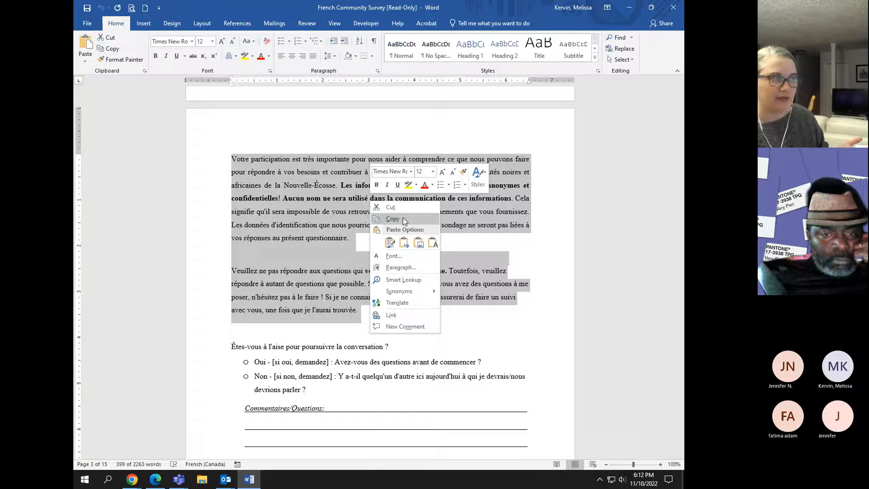
pyautogui.click(402, 219)
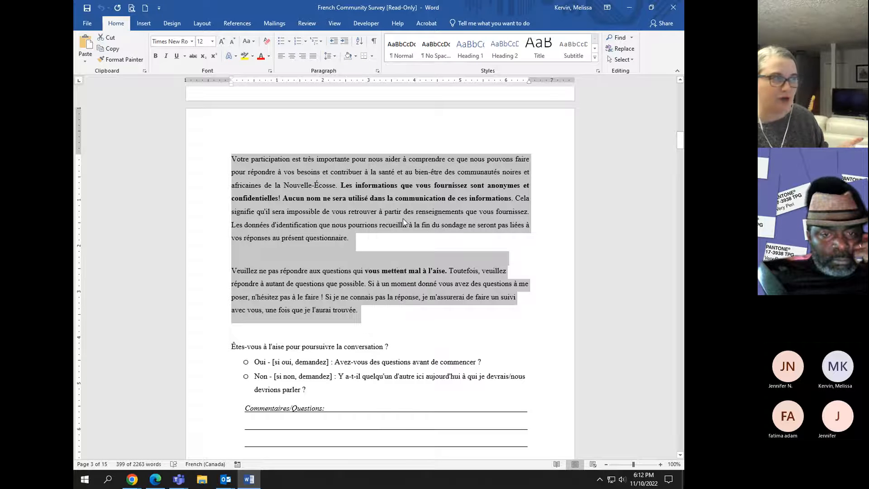
pyautogui.click(252, 480)
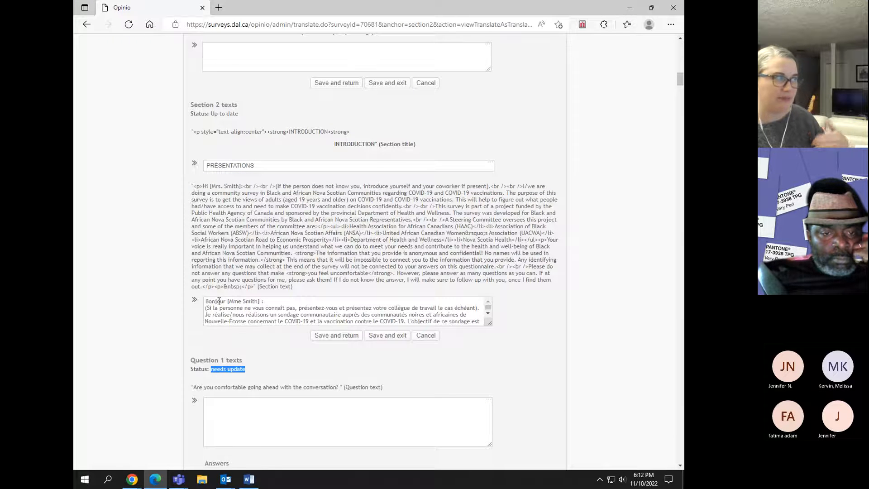
pyautogui.rightClick(245, 304)
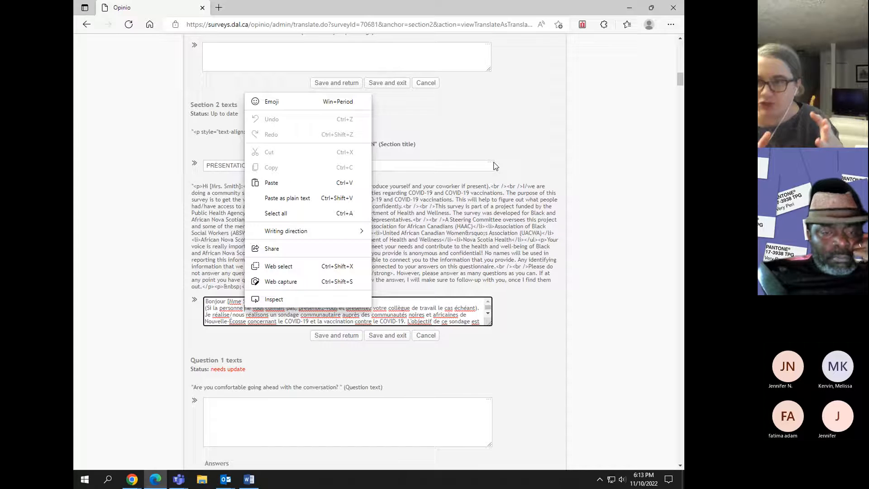
pyautogui.click(532, 258)
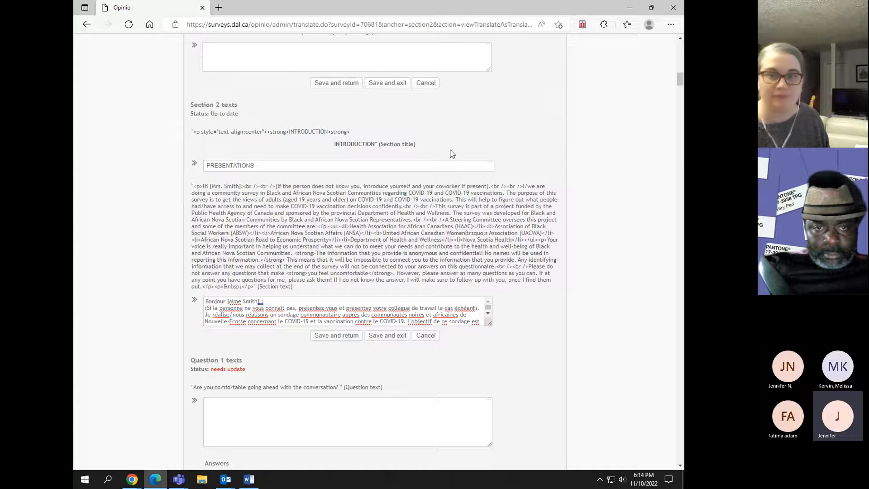
# Look over the texts around Section 2, then save the Section 2 translations and return to the translation page
pyautogui.scroll(7, 574, 130)
pyautogui.moveTo(680, 73); pyautogui.dragTo(678, 93)
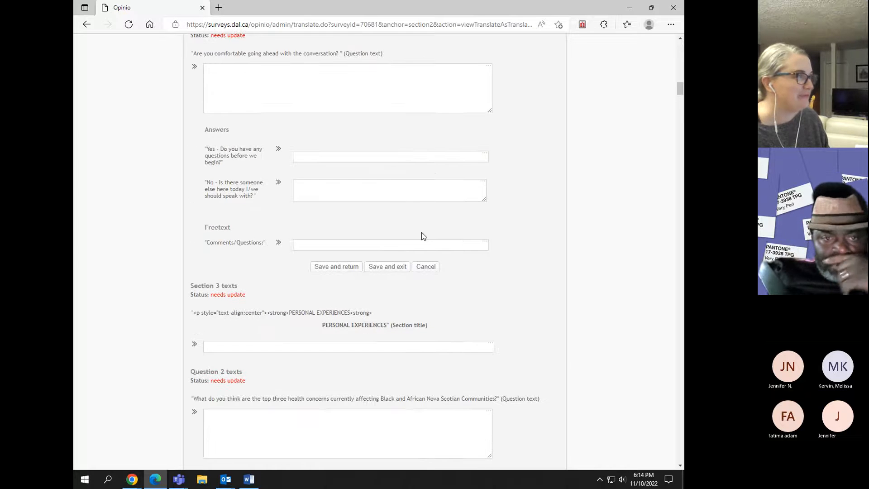
pyautogui.scroll(7, 421, 233)
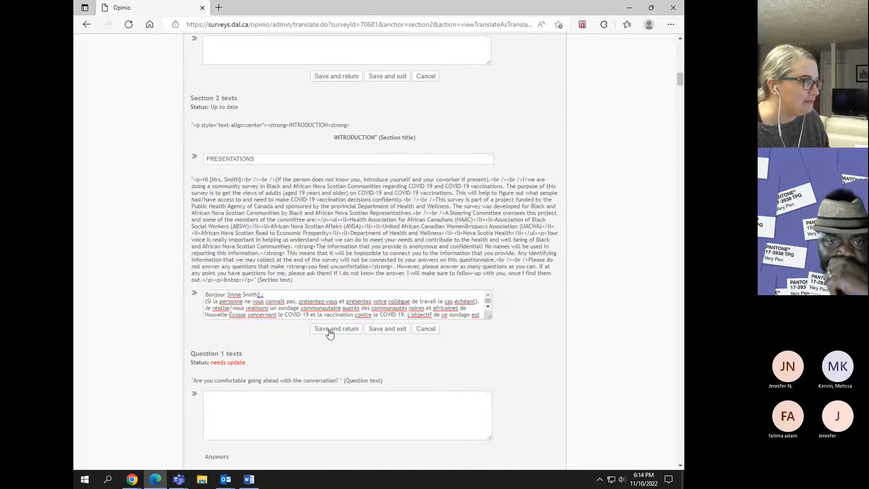
pyautogui.click(331, 334)
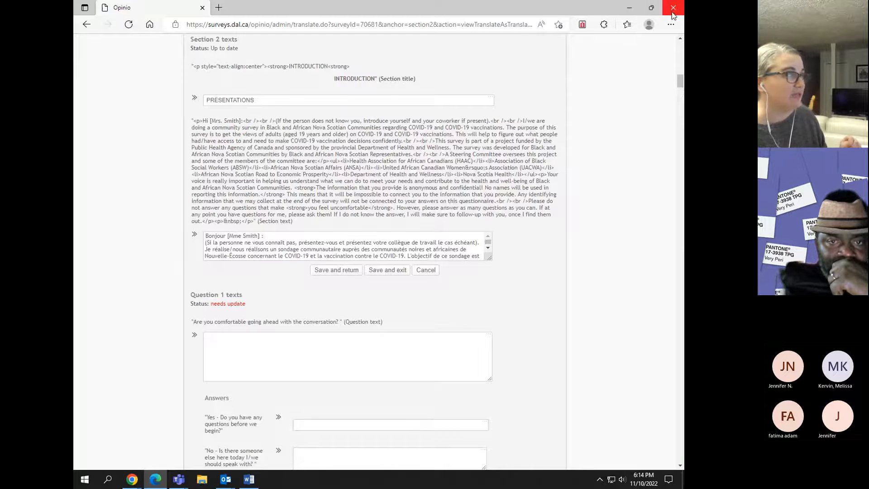
# Close the translation page, reopen it from the survey link in the Translation e-mail, and check the survey attribute texts
pyautogui.click(672, 7)
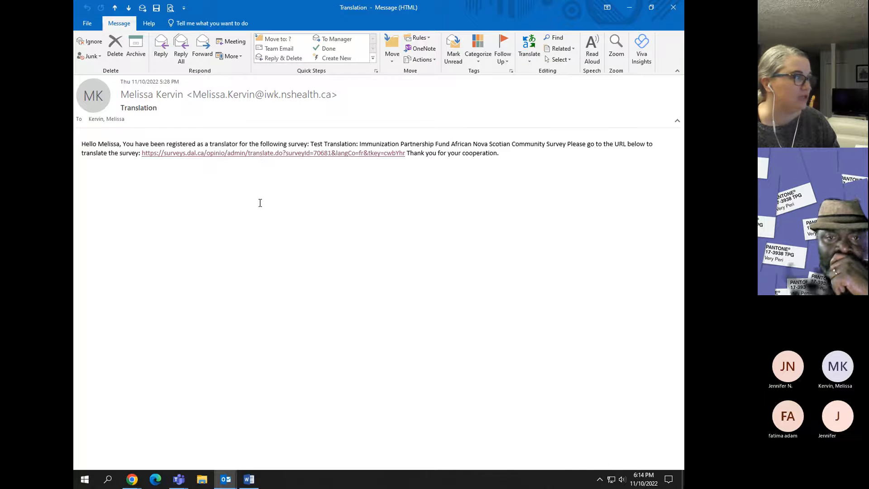
pyautogui.click(254, 153)
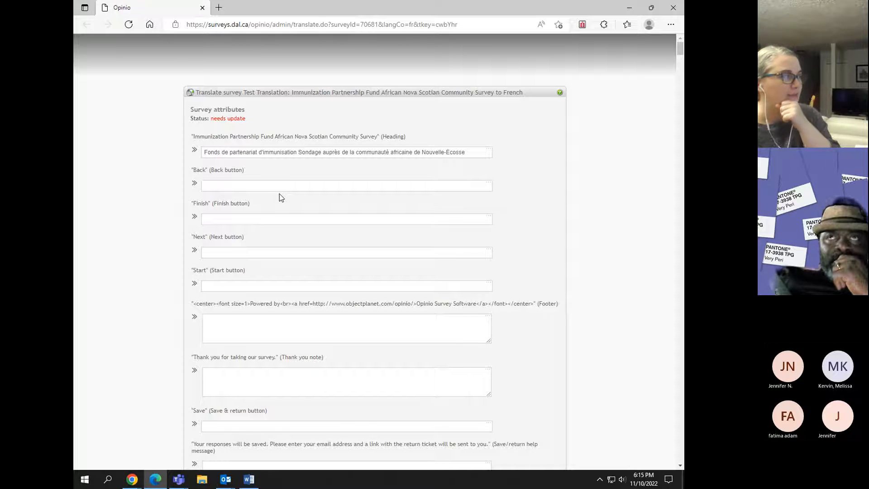
pyautogui.tripleClick(252, 153)
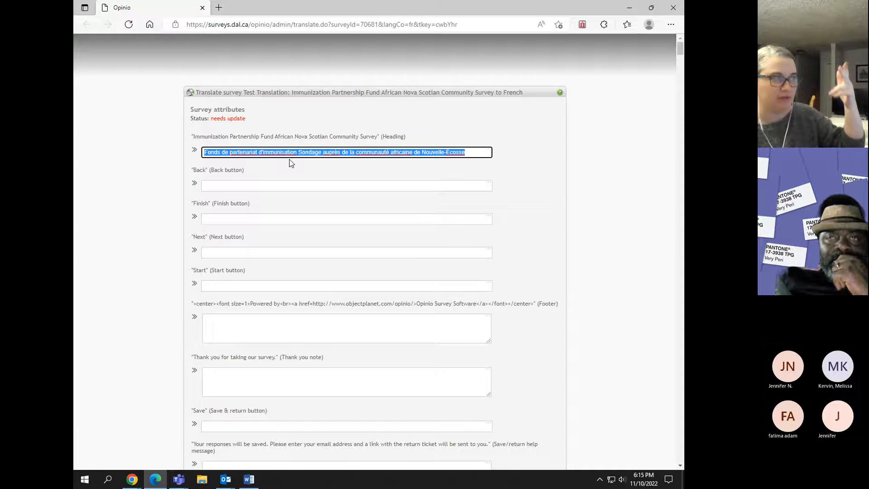
pyautogui.doubleClick(200, 170)
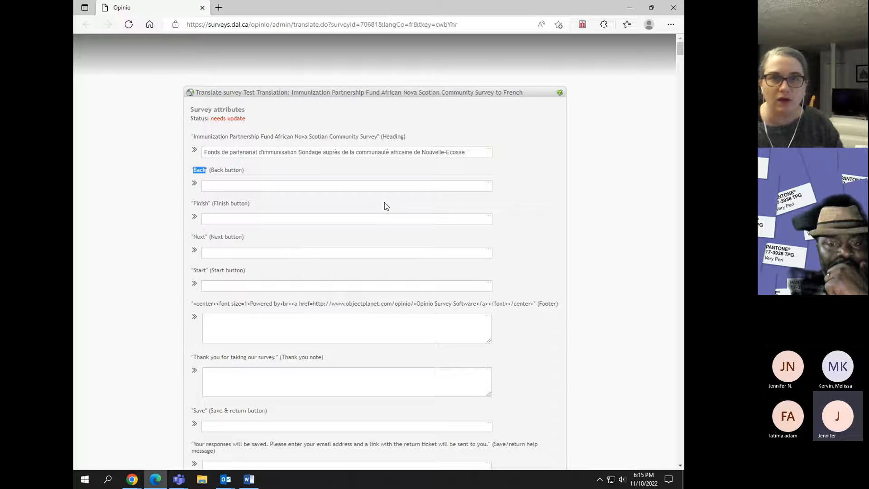
pyautogui.scroll(-4, 401, 155)
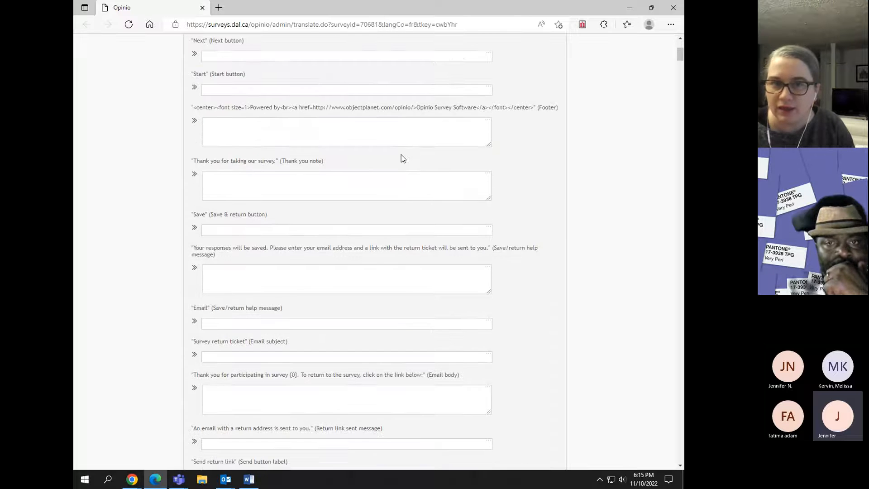
pyautogui.scroll(4, 402, 155)
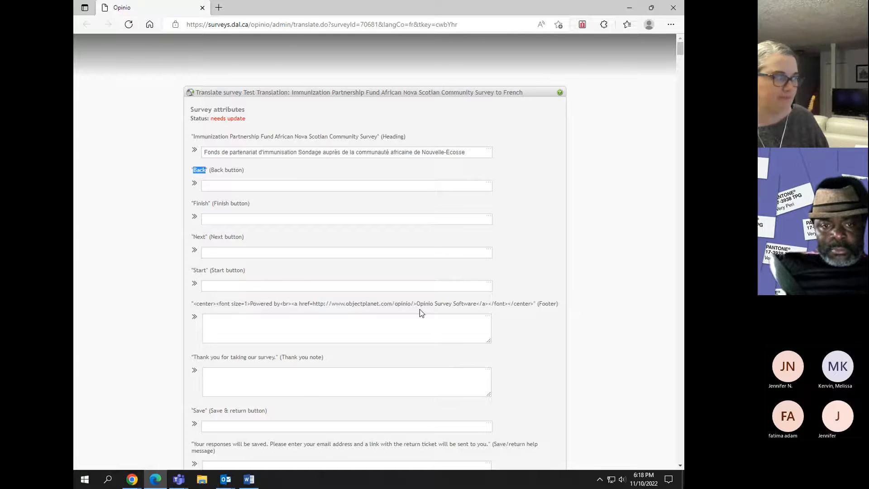
# Copy "Êtes-vous à l'aise pour poursuivre la conversation ?" from the French Word document into the Question 1 question text translation
pyautogui.scroll(-5, 419, 312)
pyautogui.scroll(-10, 419, 315)
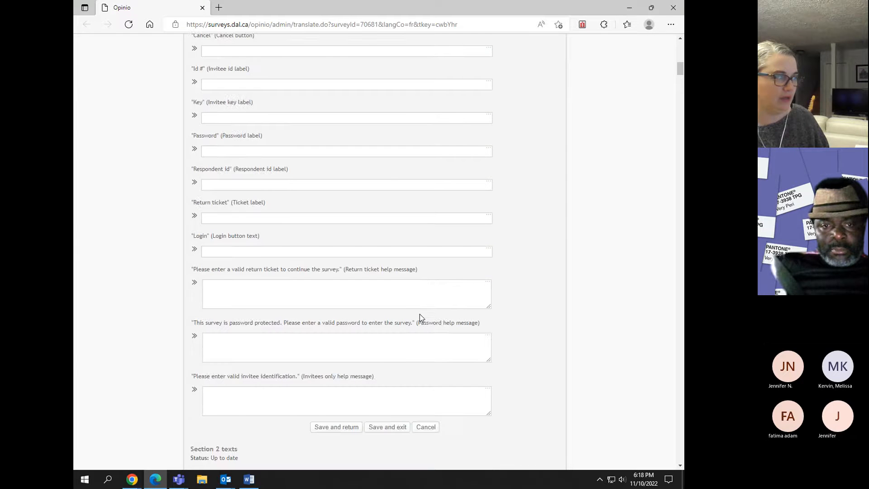
pyautogui.scroll(-9, 419, 314)
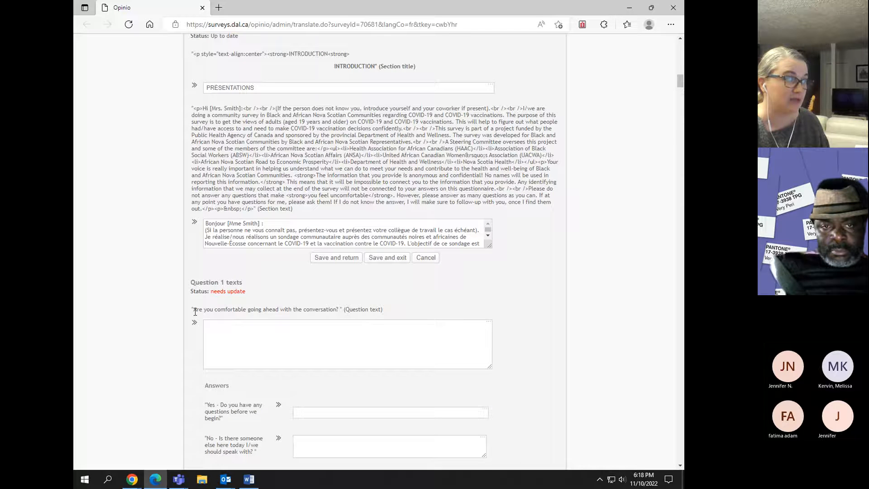
pyautogui.moveTo(194, 310); pyautogui.dragTo(341, 310)
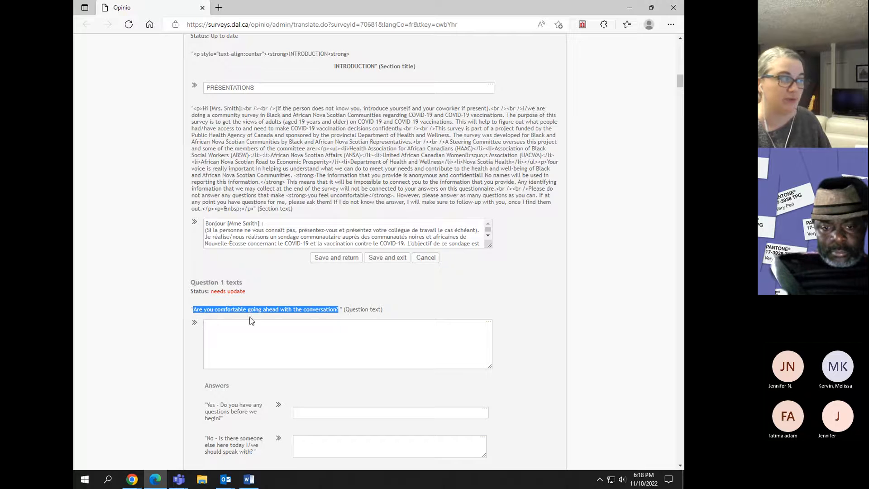
pyautogui.click(249, 479)
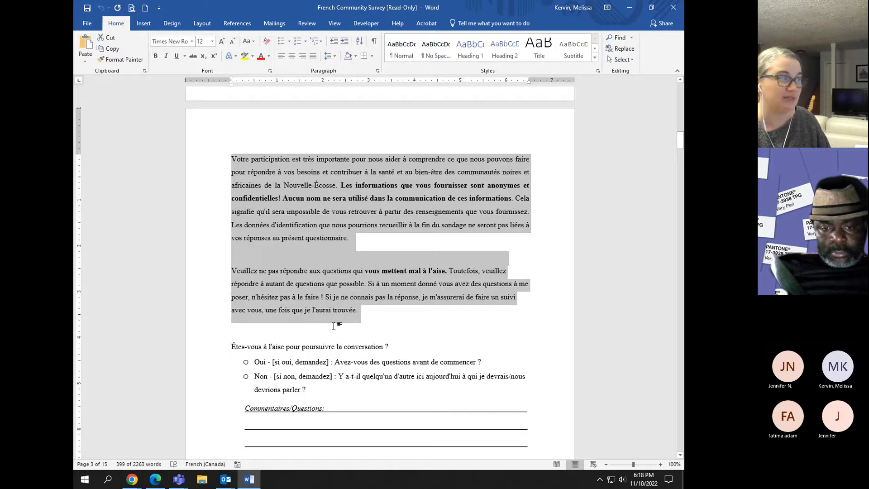
pyautogui.scroll(-1, 334, 319)
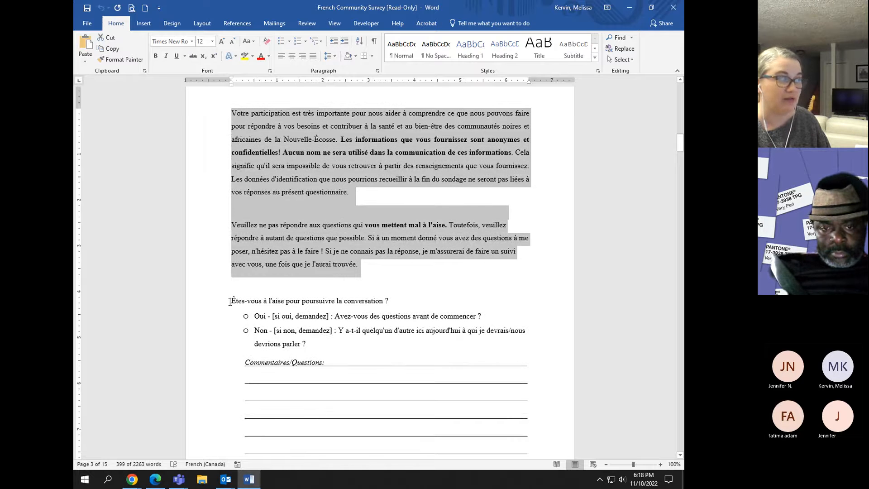
pyautogui.moveTo(230, 302); pyautogui.dragTo(388, 300)
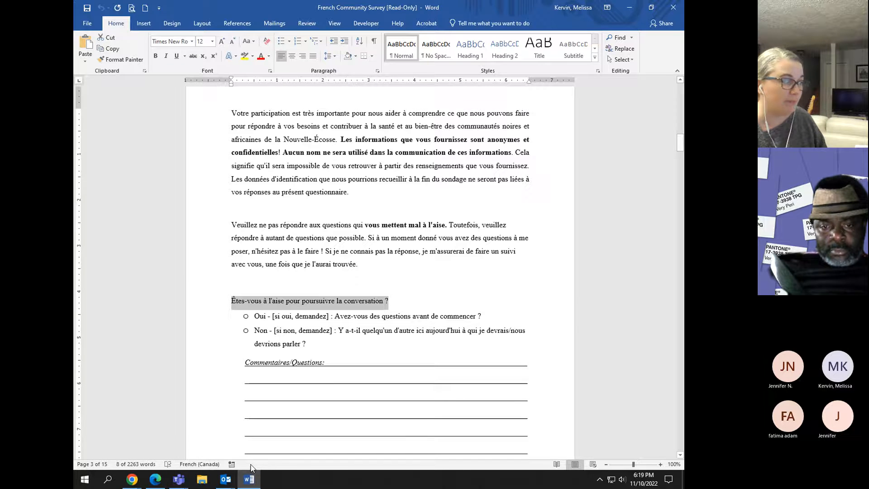
pyautogui.click(257, 478)
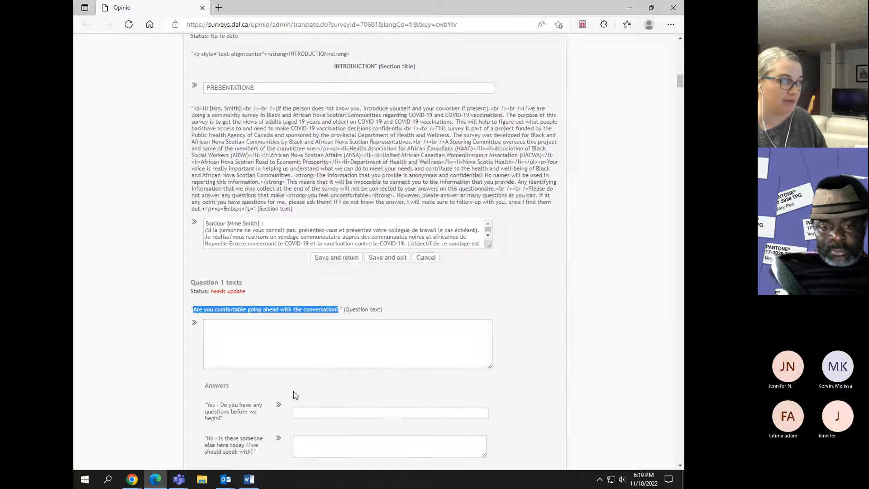
pyautogui.click(218, 330)
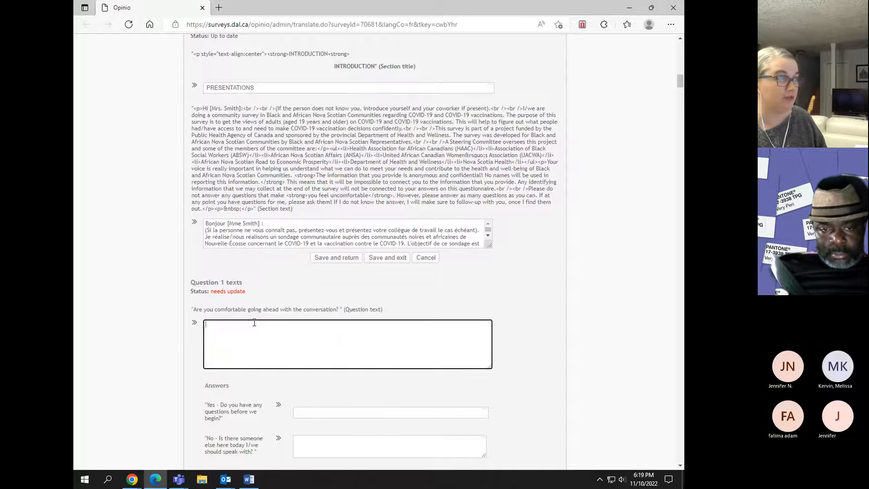
pyautogui.hotkey('ctrl', 'v')
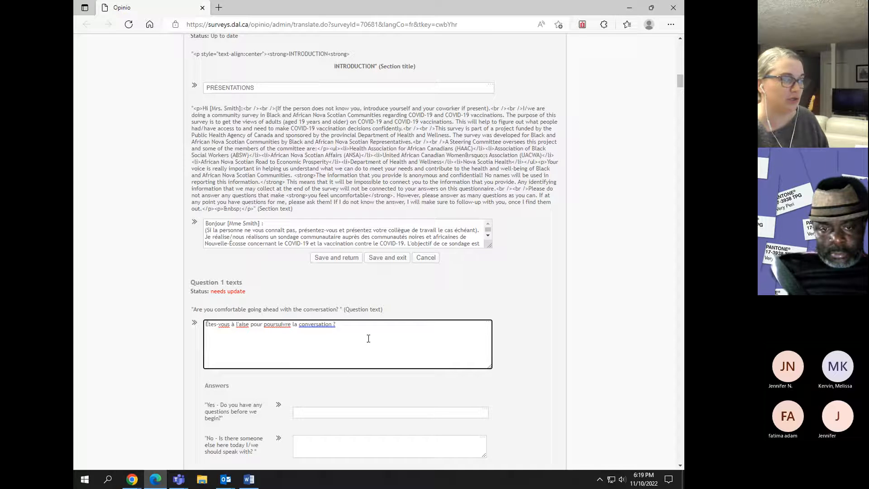
# Copy the "Oui - [si oui, demandez] : Avez-vous des questions avant de commencer ?" answer from Word into Question 1's "Yes" answer translation
pyautogui.scroll(-3, 369, 338)
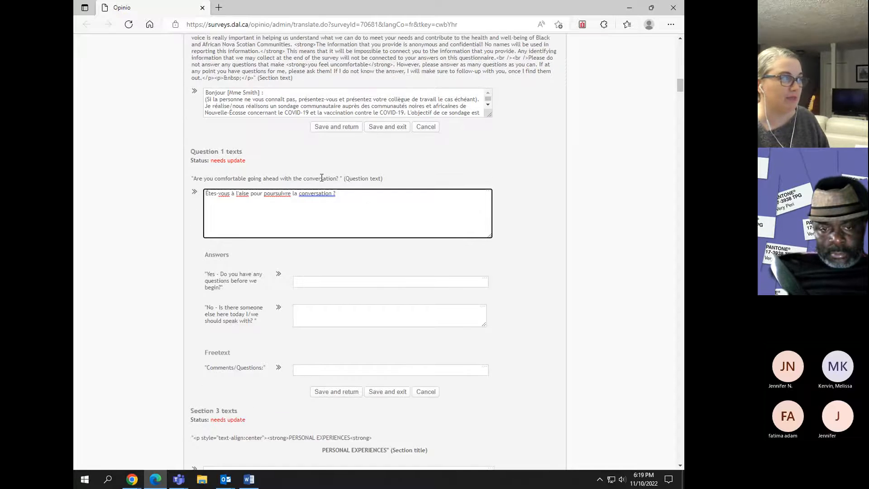
pyautogui.click(309, 282)
pyautogui.moveTo(249, 482)
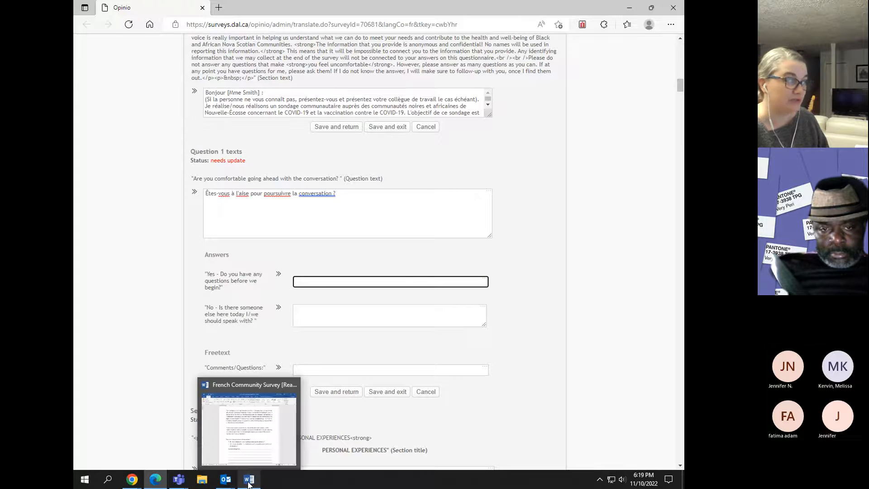
pyautogui.click(253, 445)
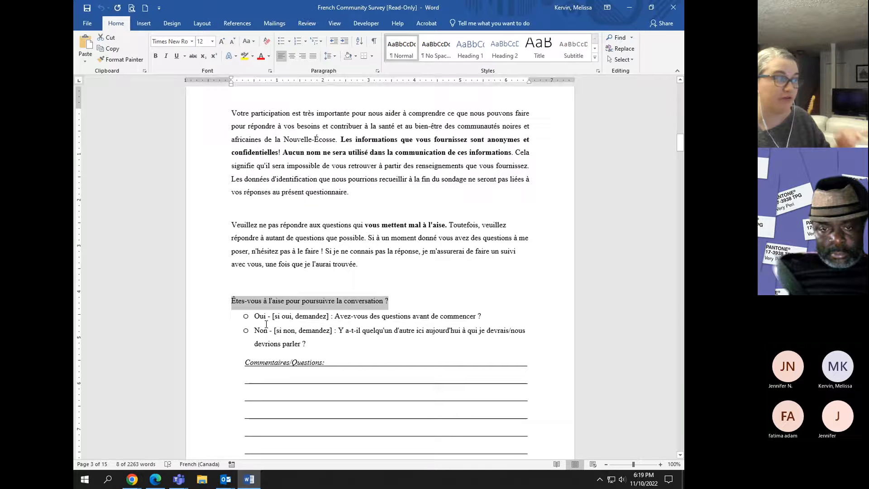
pyautogui.moveTo(254, 315); pyautogui.dragTo(484, 316)
pyautogui.hotkey('ctrl', 'c')
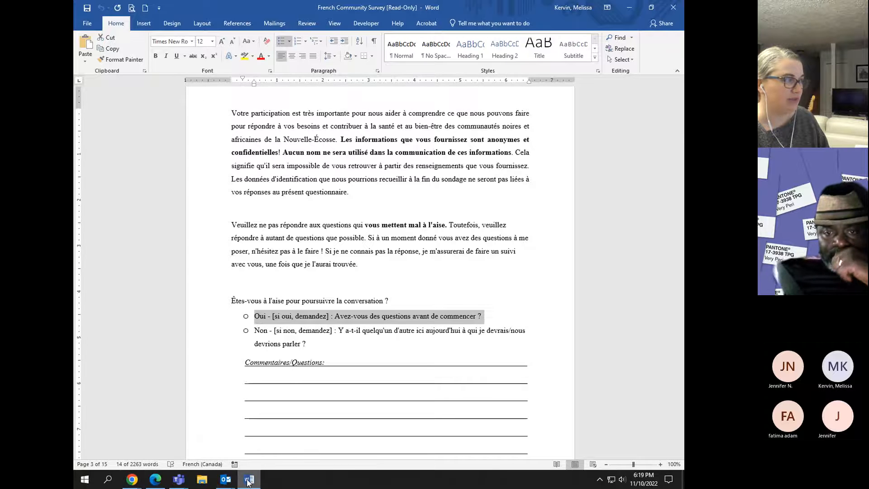
pyautogui.click(155, 479)
pyautogui.click(304, 282)
pyautogui.hotkey('ctrl', 'v')
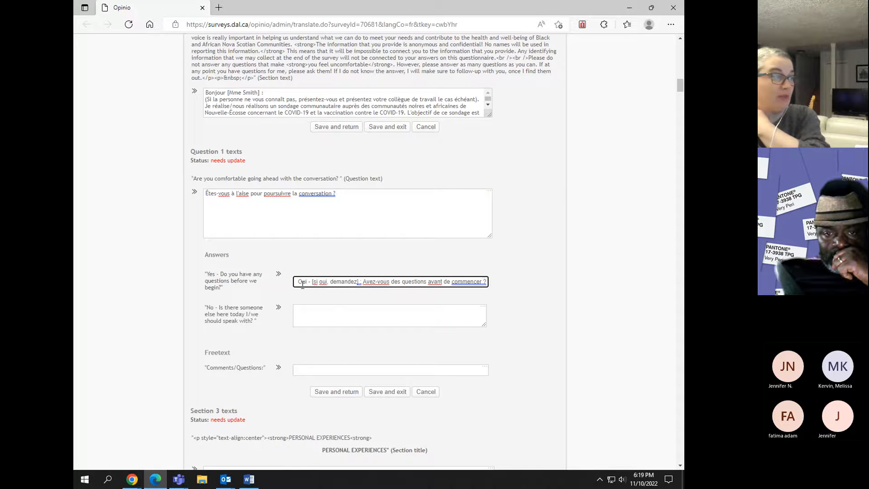
# Trim the "Yes" answer translation to "Oui - Avez-vous des questions avant de commencer ?" and compare it with the English answer
pyautogui.press('BackSpace')
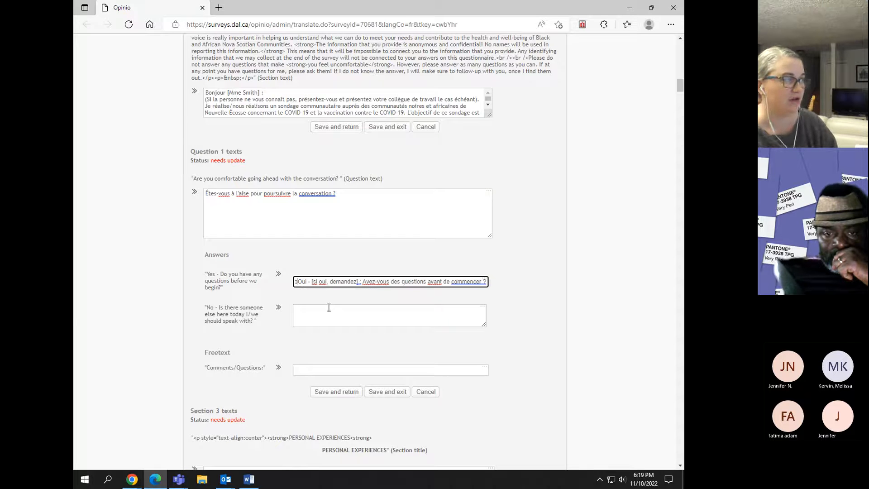
pyautogui.press('BackSpace')
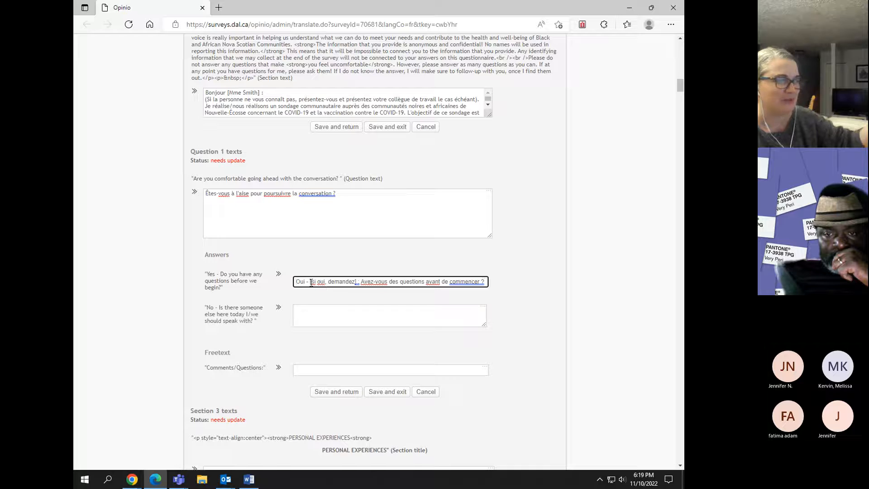
pyautogui.moveTo(310, 282); pyautogui.dragTo(358, 285)
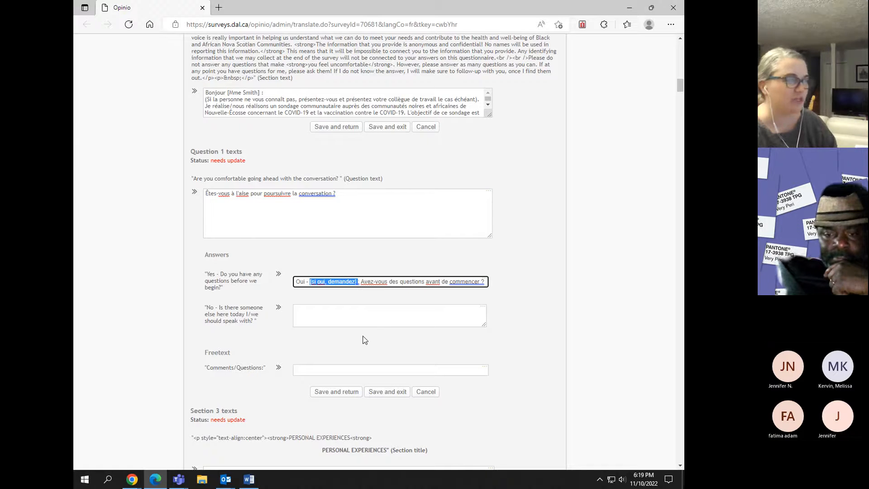
pyautogui.press('BackSpace')
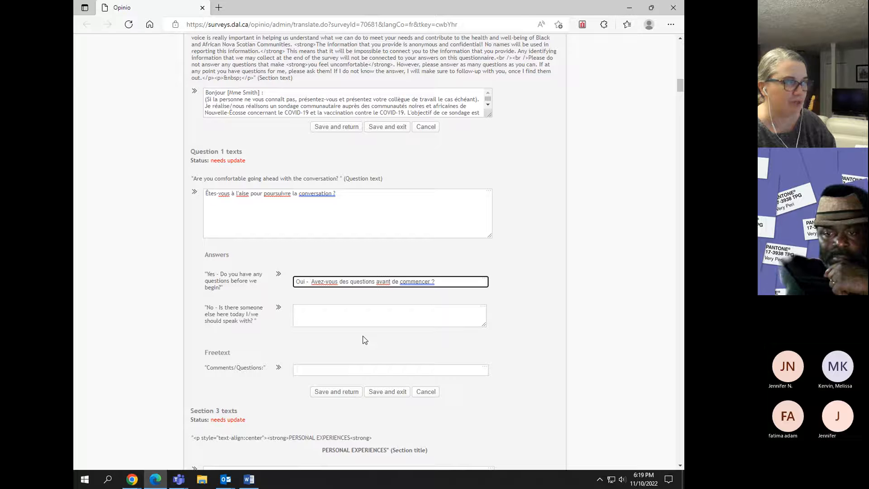
pyautogui.press('BackSpace')
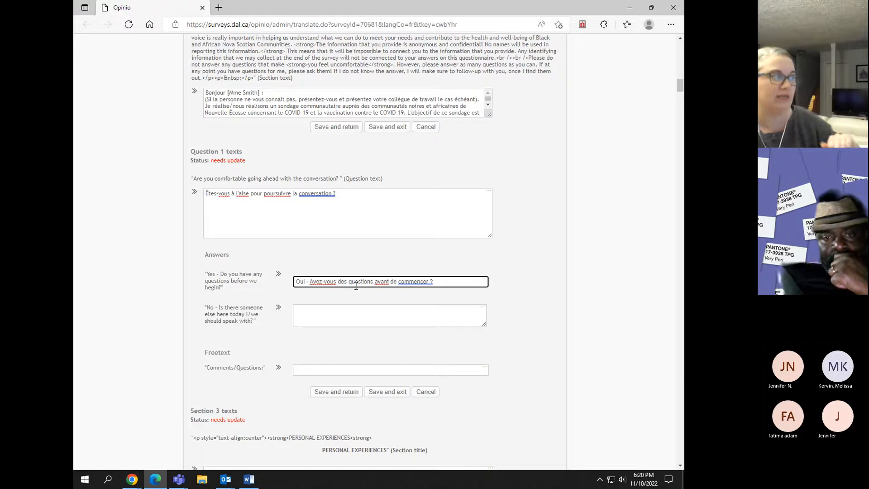
pyautogui.moveTo(206, 274); pyautogui.dragTo(225, 291)
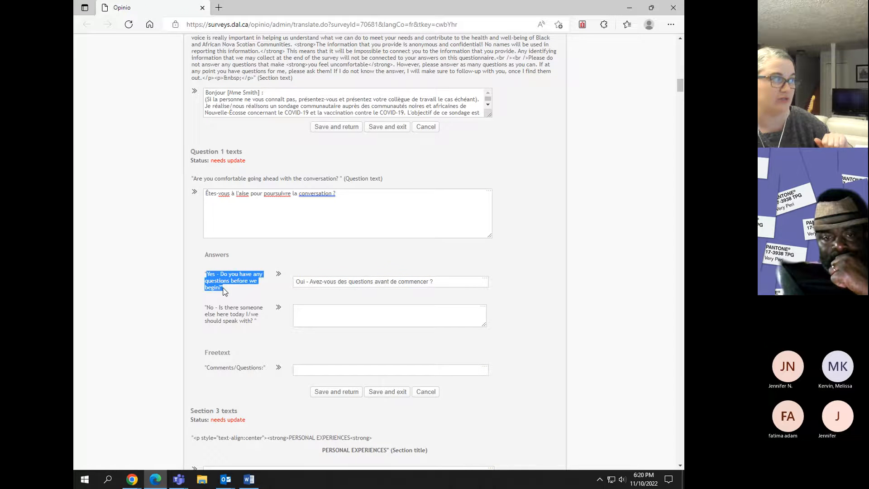
# Copy the "Non - [si non, demandez] : Y a-t-il quelqu'un d'autre ici aujourd'hui..." answer from Word into Question 1's "No" answer translation
pyautogui.moveTo(241, 274)
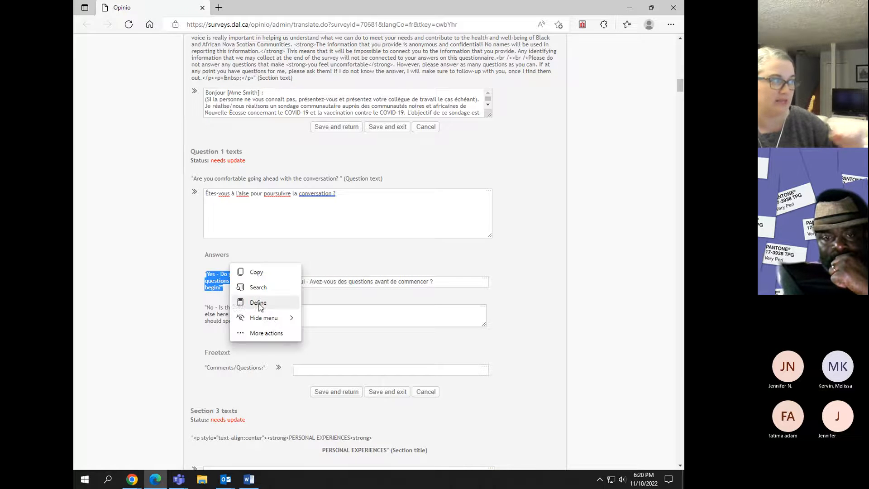
pyautogui.click(209, 297)
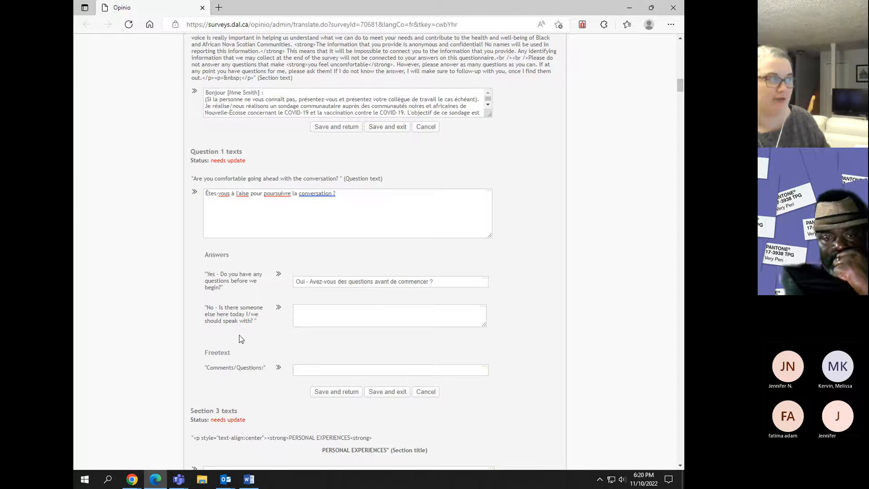
pyautogui.click(249, 479)
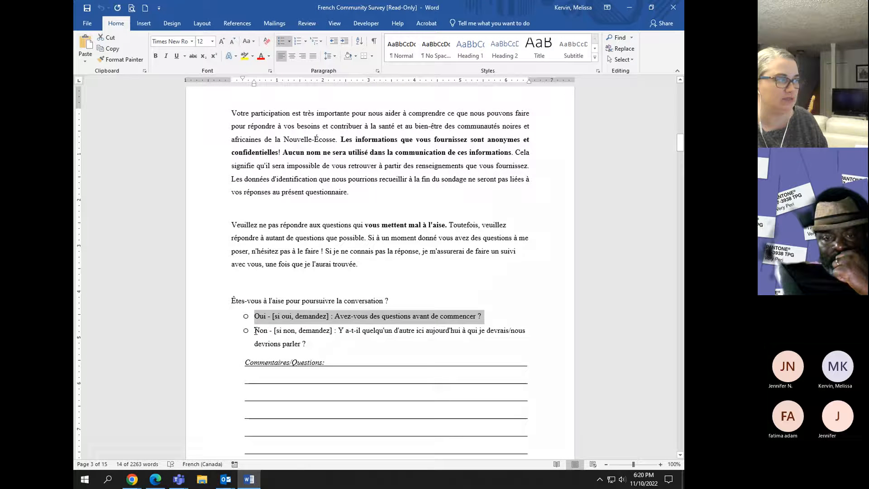
pyautogui.moveTo(253, 329); pyautogui.dragTo(305, 343)
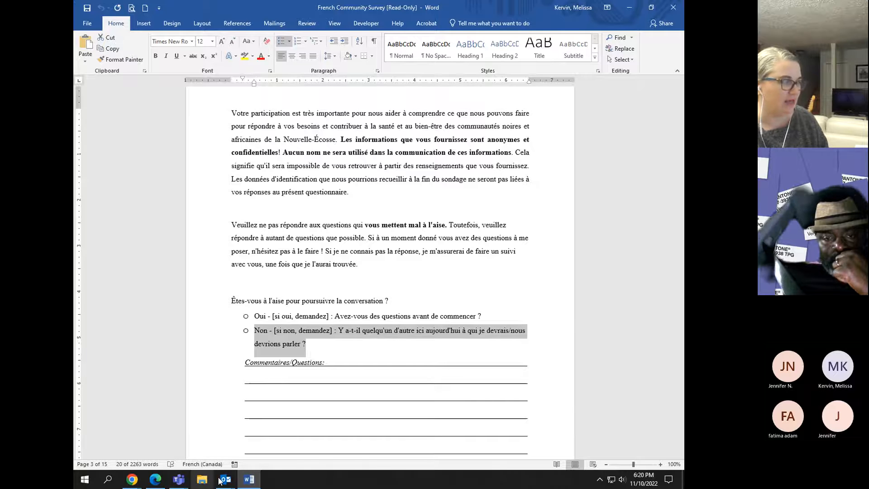
pyautogui.click(155, 479)
pyautogui.click(322, 312)
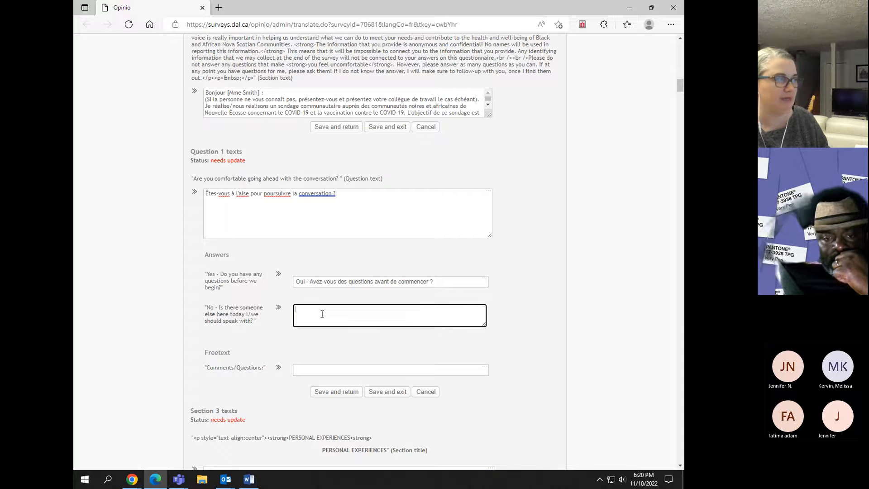
pyautogui.write("o\tNon - [si non, demandez] : Y a-t-il quelqu'un d'autre ici aujourd'hui à qui je devrais/nous devrions parler ?")
# Trim the "No" answer translation to "Non - Y a-t-il quelqu'un d'autre ici aujourd'hui à qui je devrais/nous devrions parler ?"
pyautogui.click(308, 309)
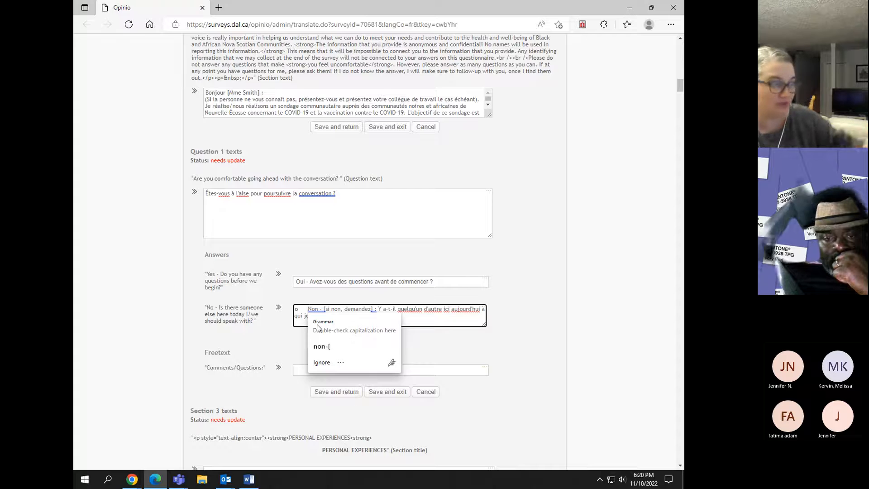
pyautogui.press('BackSpace')
pyautogui.press('BackSpace')
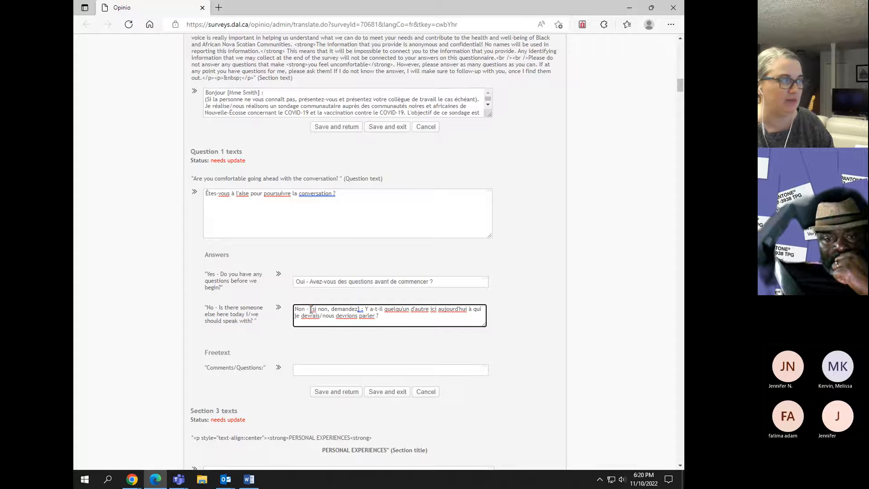
pyautogui.moveTo(311, 309); pyautogui.dragTo(369, 309)
pyautogui.press('BackSpace')
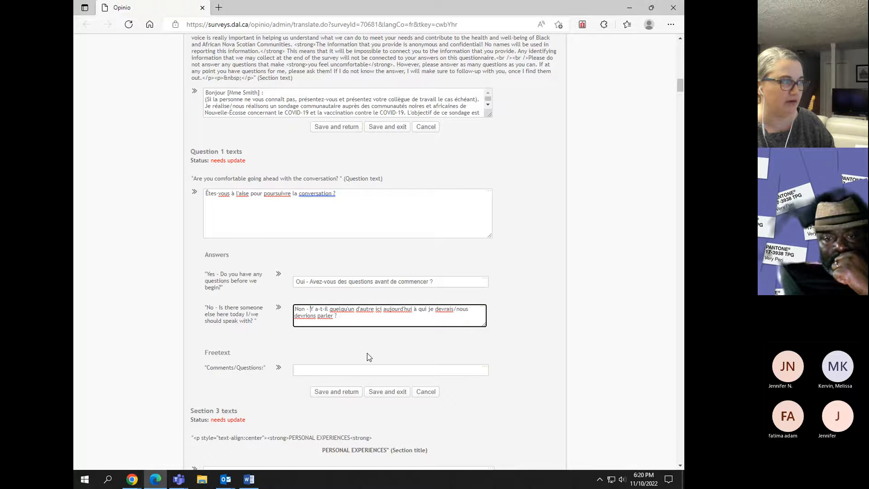
pyautogui.click(340, 343)
# Copy the "Commentaires/Questions :" label from the French Word document into Question 1's freetext translation
pyautogui.scroll(-2, 382, 343)
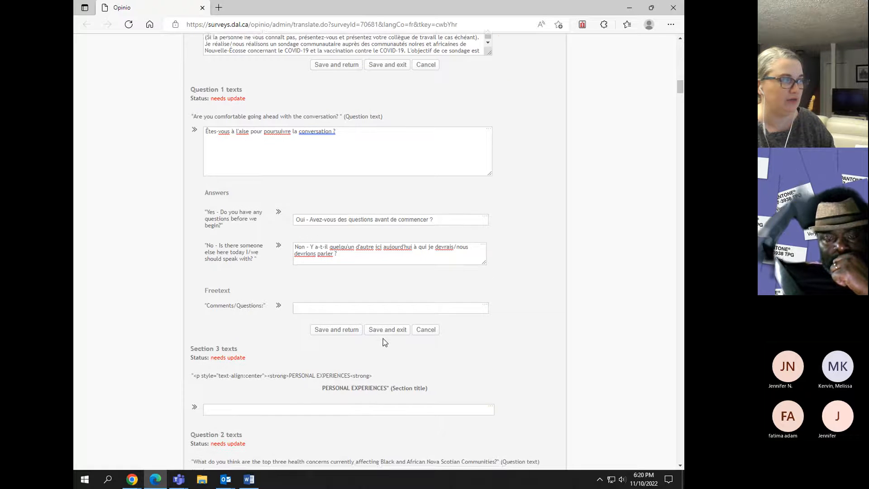
pyautogui.click(301, 302)
pyautogui.click(249, 479)
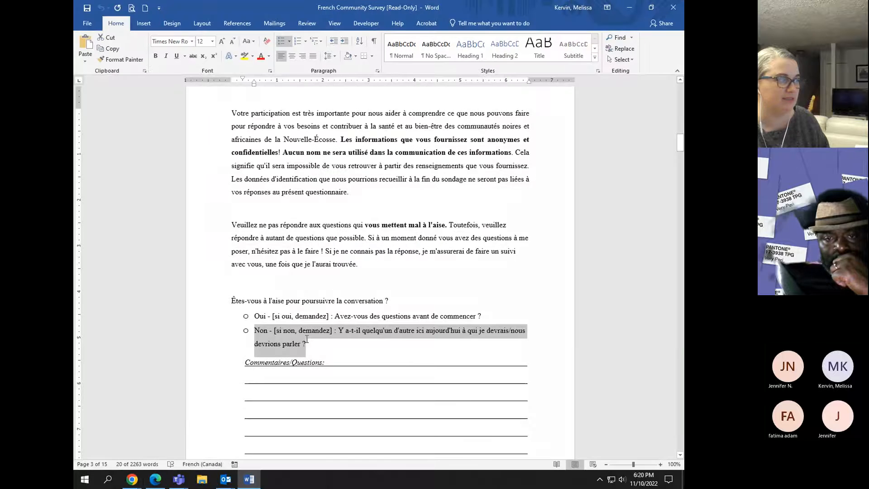
pyautogui.tripleClick(325, 313)
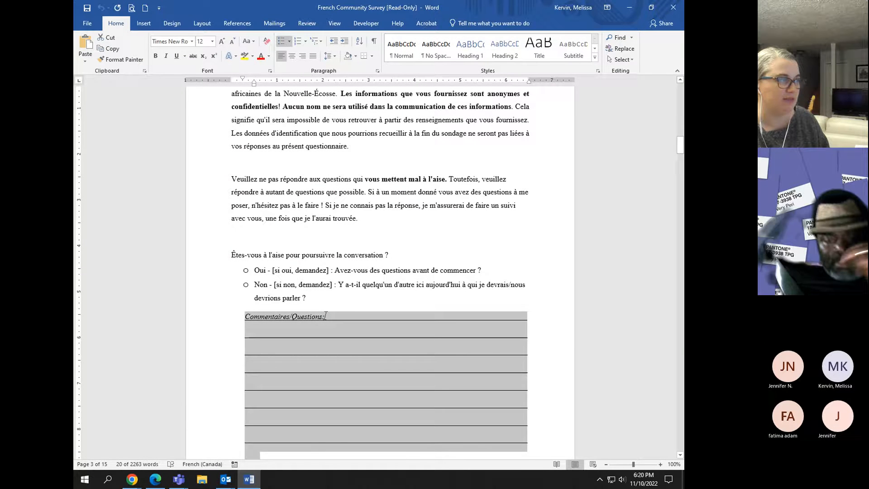
pyautogui.click(326, 313)
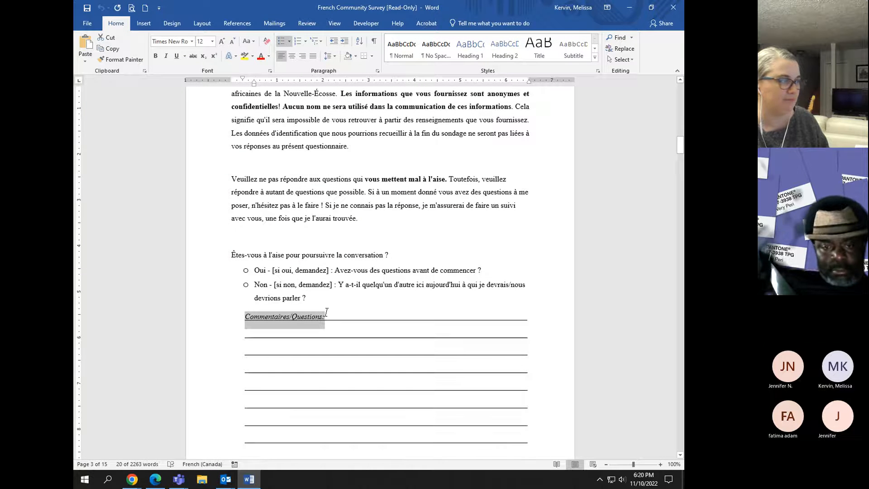
pyautogui.click(249, 479)
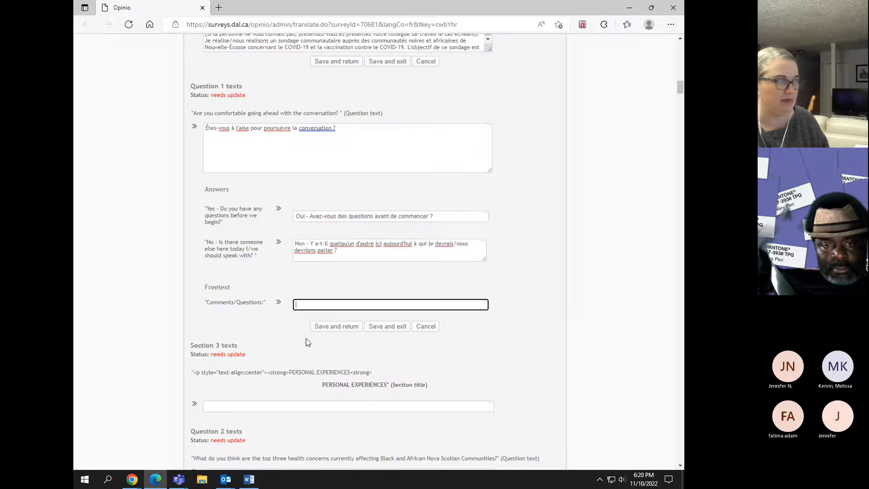
pyautogui.write('Commentaires/Questions :')
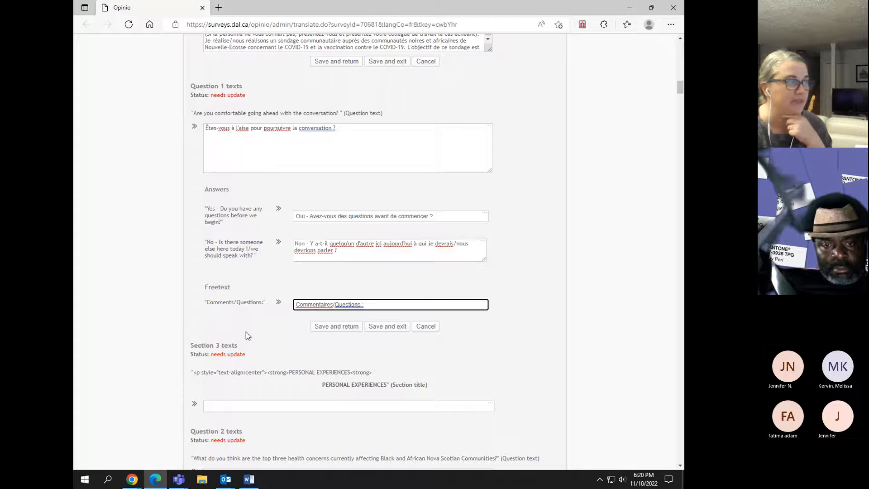
# Save the Question 1 translations while staying on the translation page, and check the question's translation status
pyautogui.click(338, 329)
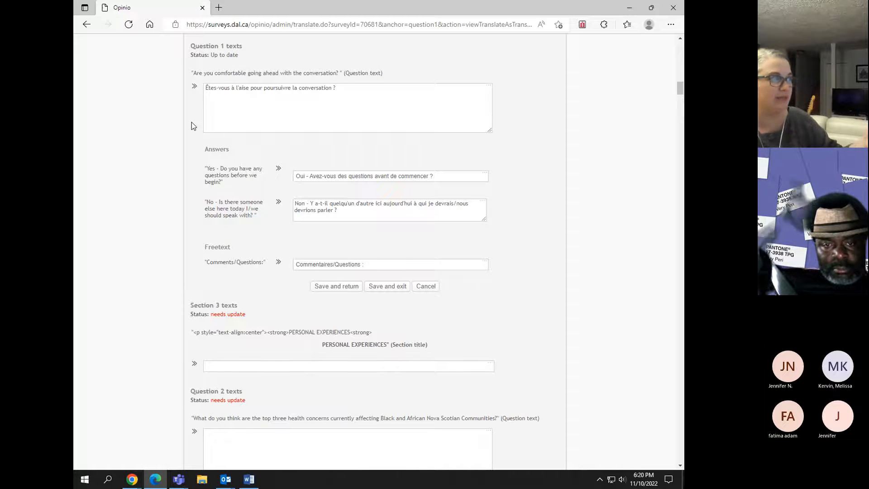
pyautogui.scroll(1, 229, 118)
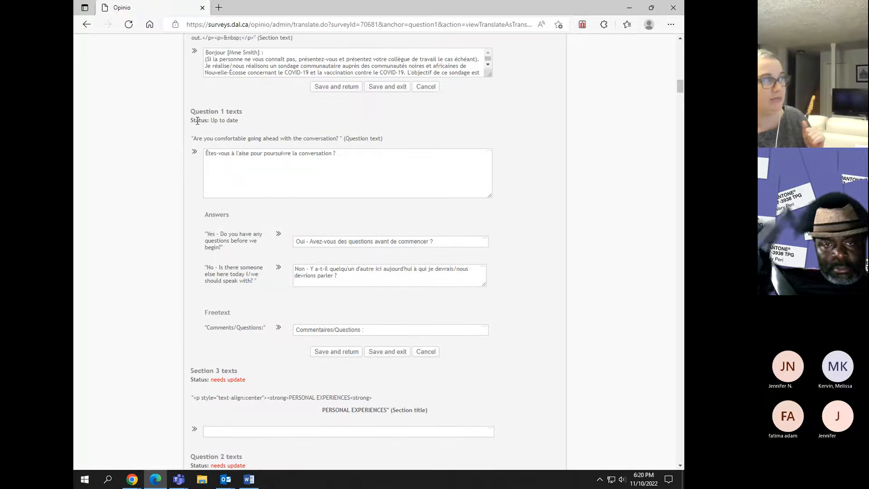
pyautogui.moveTo(190, 120); pyautogui.dragTo(242, 125)
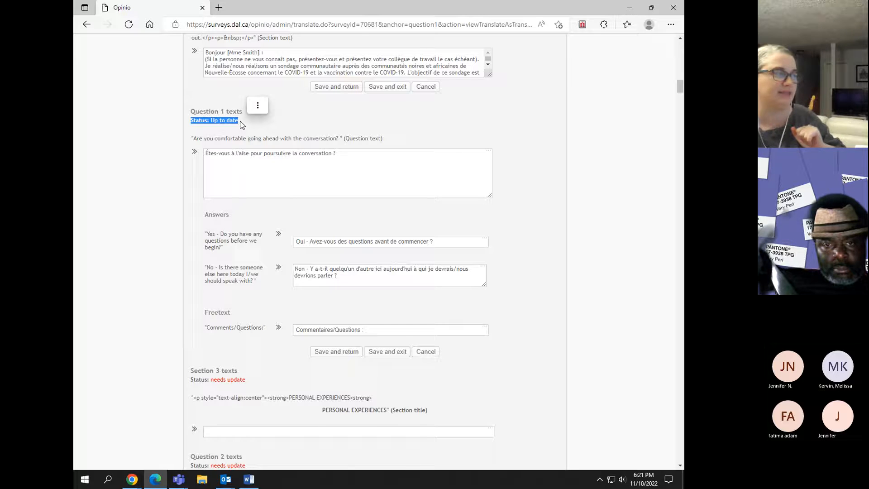
# Look through the survey's translation fields from the survey attributes to Question 50, and return to the Section 3 and Question 2 texts
pyautogui.scroll(-5, 270, 317)
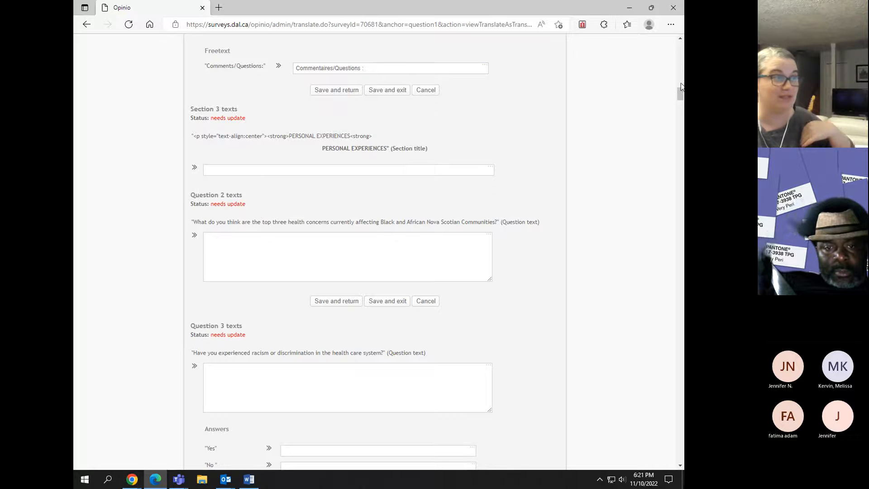
pyautogui.click(680, 108)
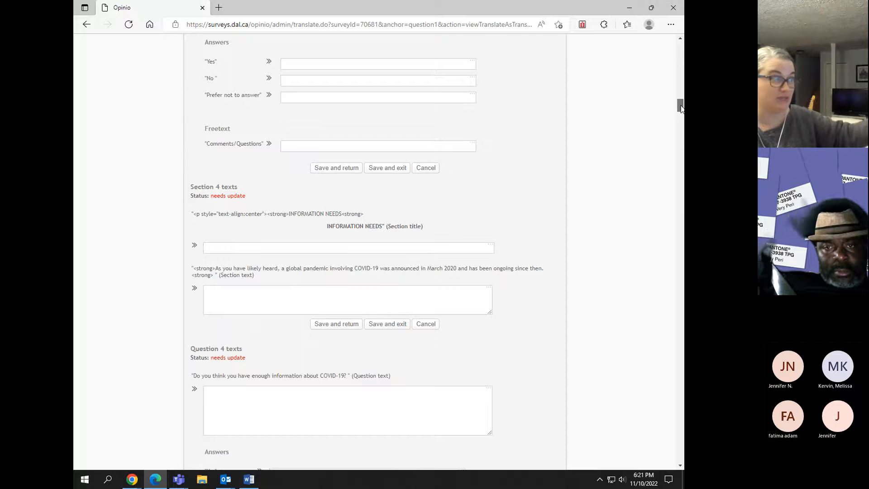
pyautogui.moveTo(681, 109); pyautogui.dragTo(681, 467)
pyautogui.click(219, 382)
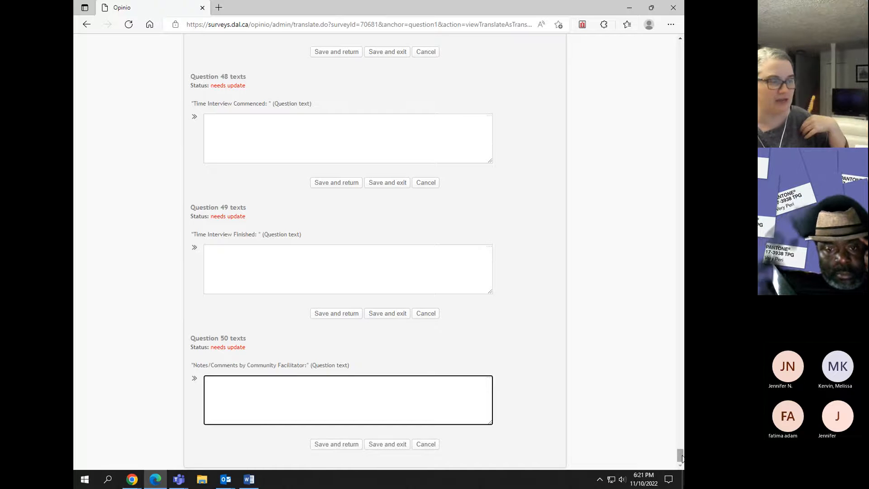
pyautogui.moveTo(681, 457); pyautogui.dragTo(679, 40)
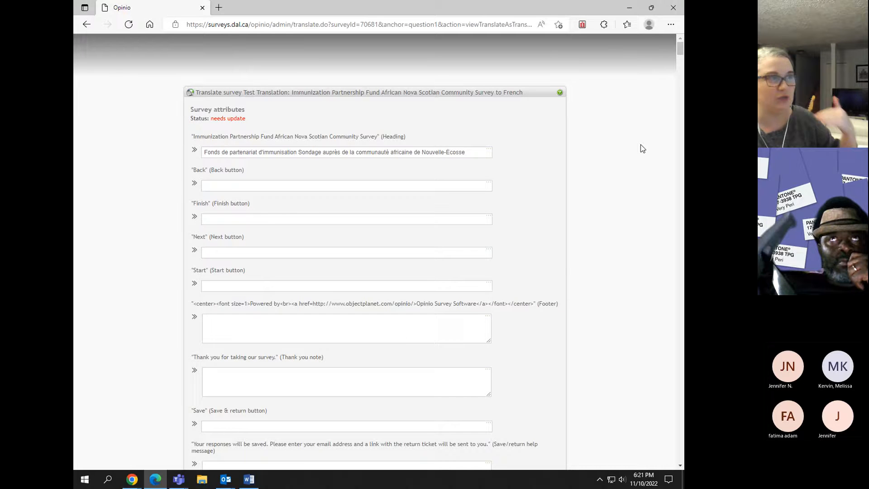
pyautogui.moveTo(679, 49); pyautogui.dragTo(680, 455)
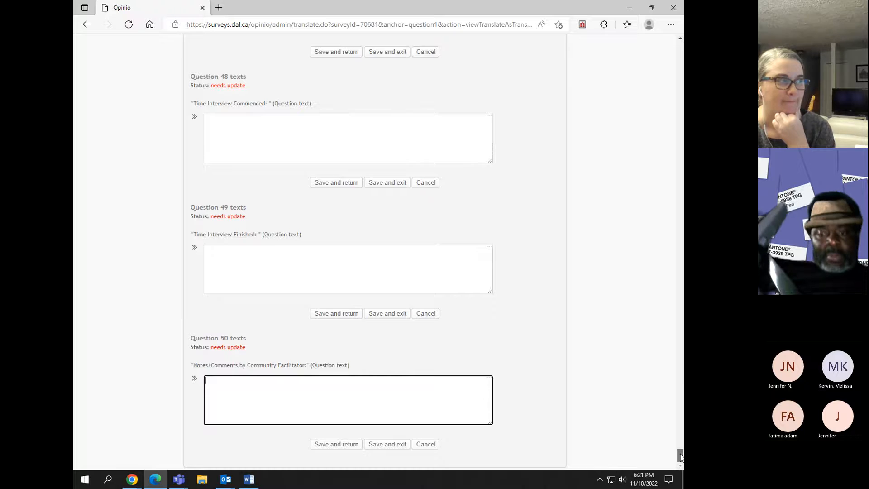
pyautogui.moveTo(680, 454); pyautogui.dragTo(680, 90)
pyautogui.scroll(-3, 474, 273)
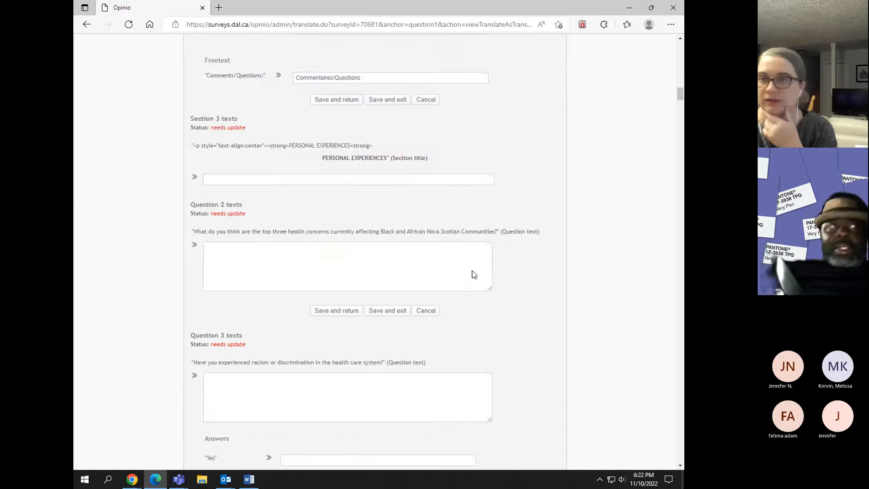
pyautogui.scroll(-1, 472, 275)
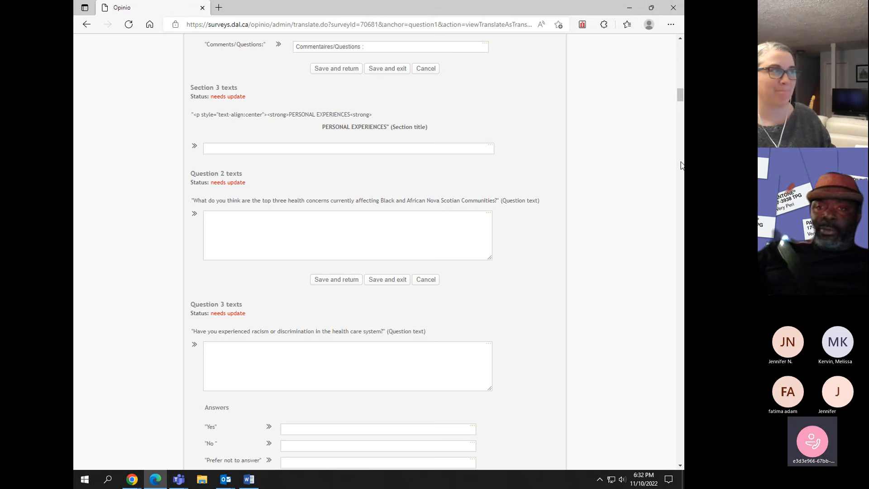
# Switch to the Microsoft Teams call in progress and stop sharing the screen
pyautogui.moveTo(179, 478)
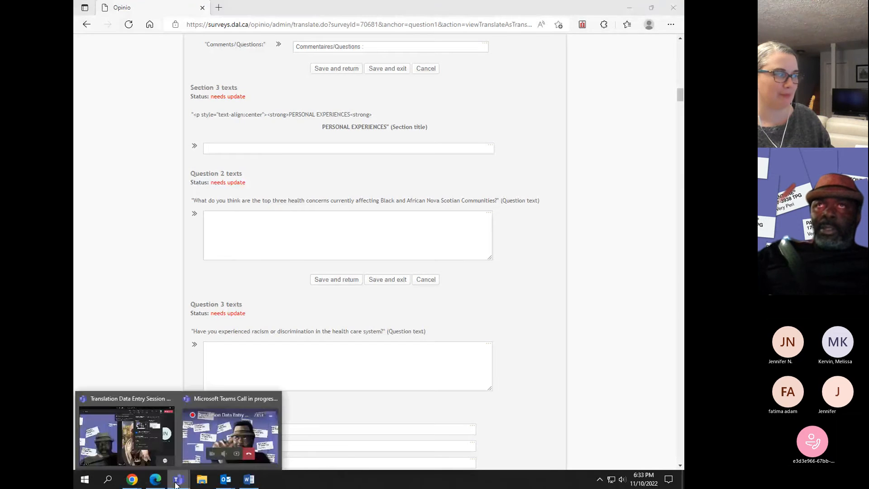
pyautogui.click(229, 433)
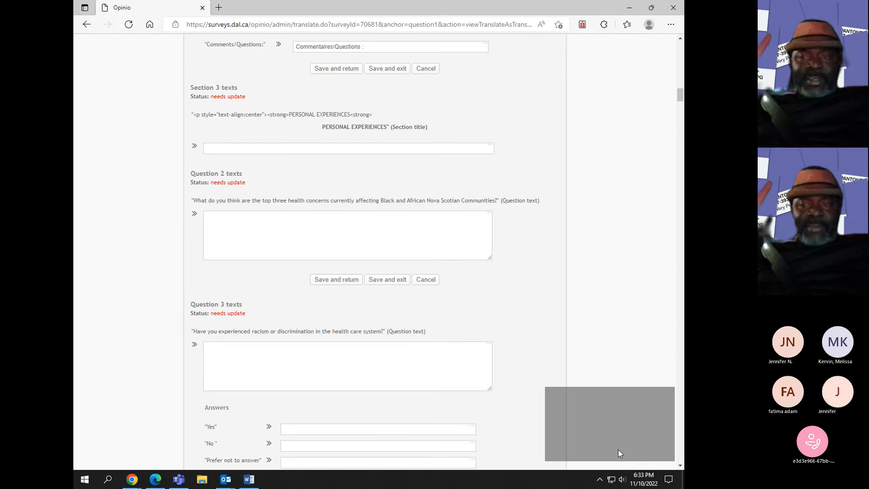
pyautogui.click(618, 451)
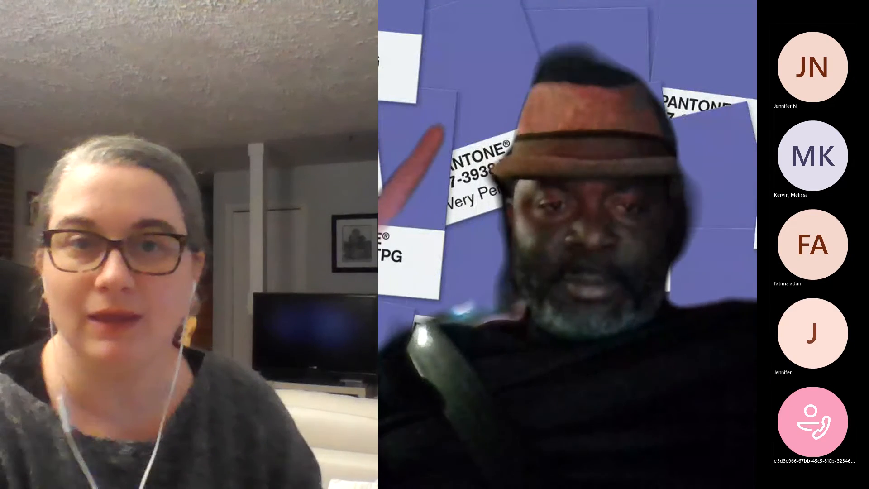